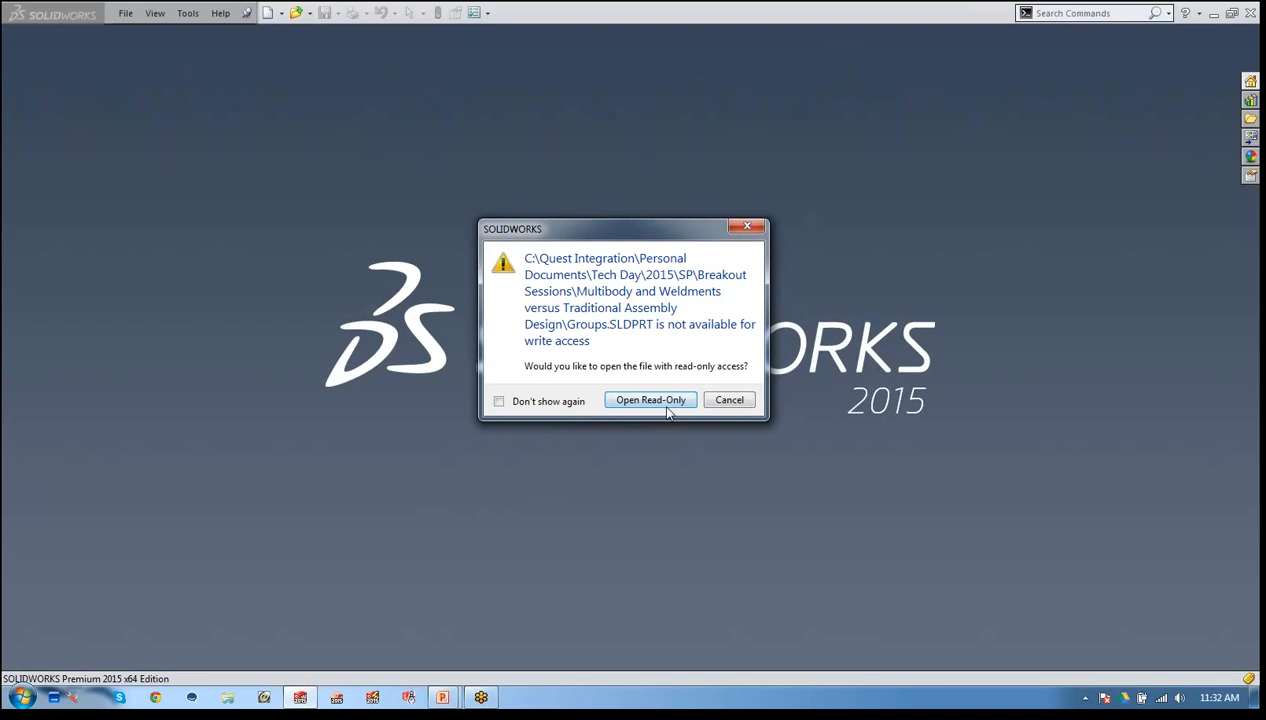
- Open Groups.SLDPRT as read-only and examine Structural Member1 and the layout sketches Sketch1, Sketch14, Sketch15 and 3DSketch1
left_click(660, 402)
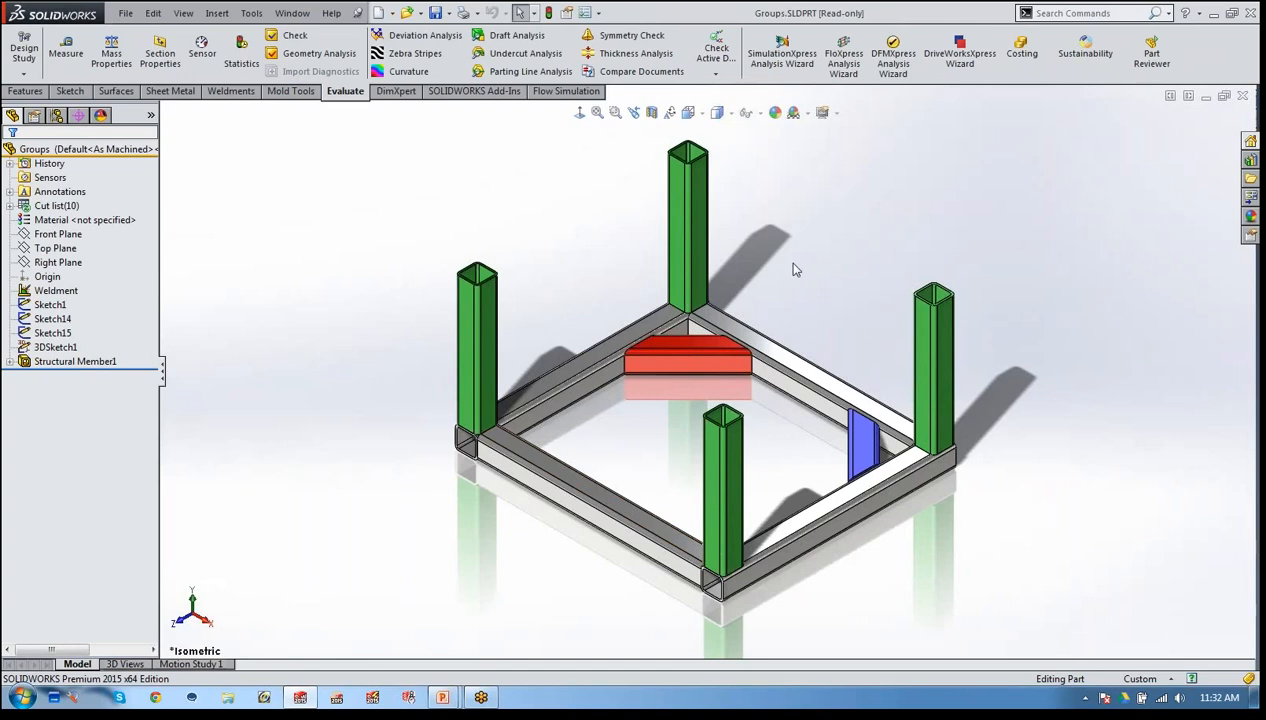
left_click(52, 362)
right_click(50, 365)
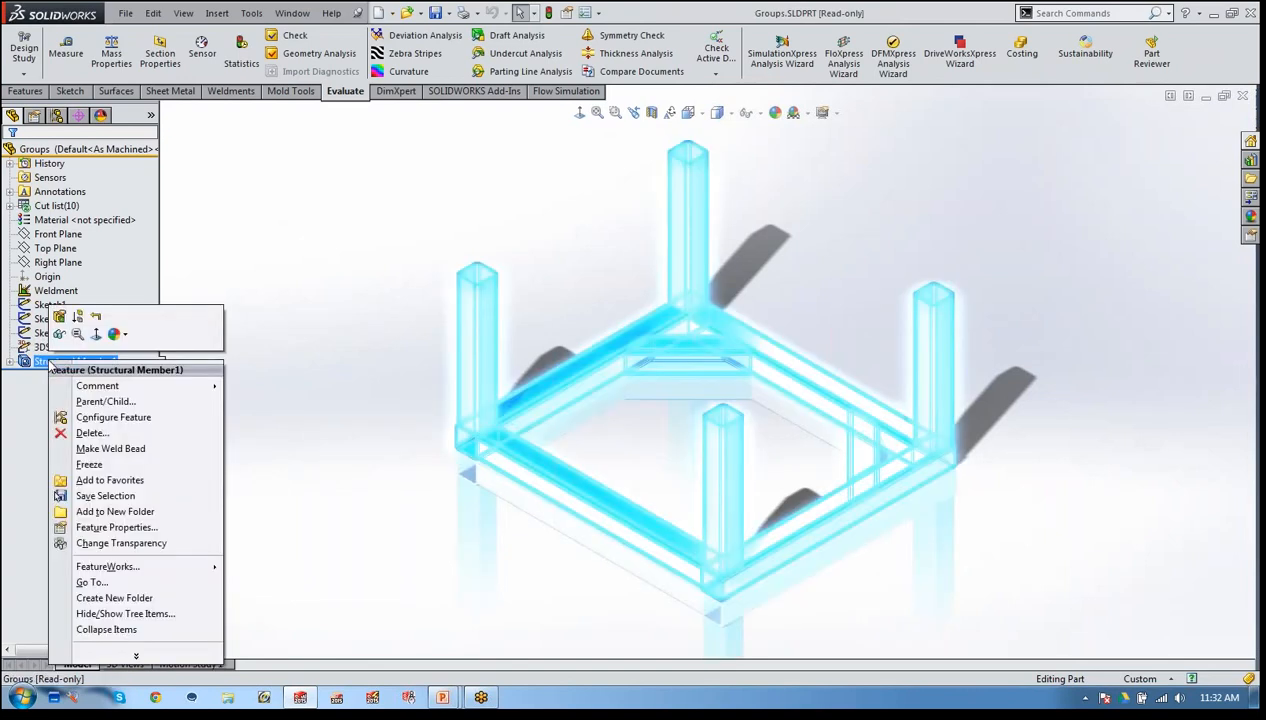
left_click(43, 306)
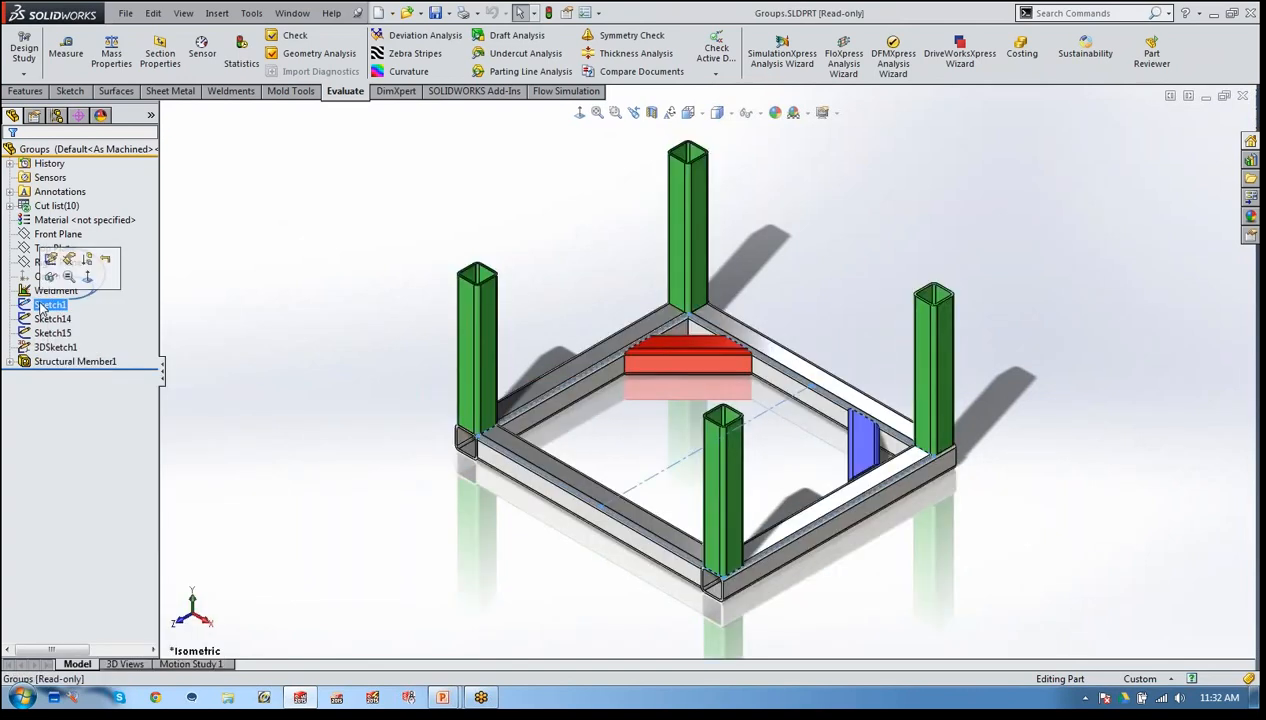
left_click(50, 318)
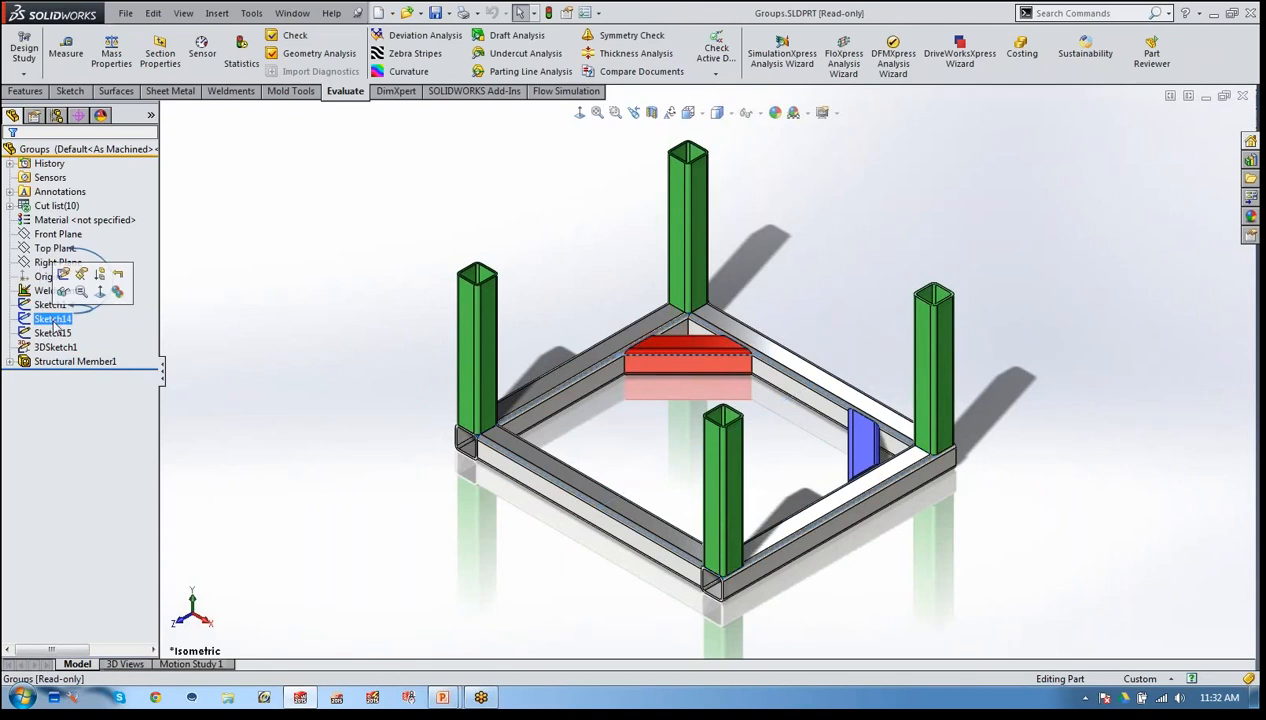
left_click(53, 333)
left_click(58, 347)
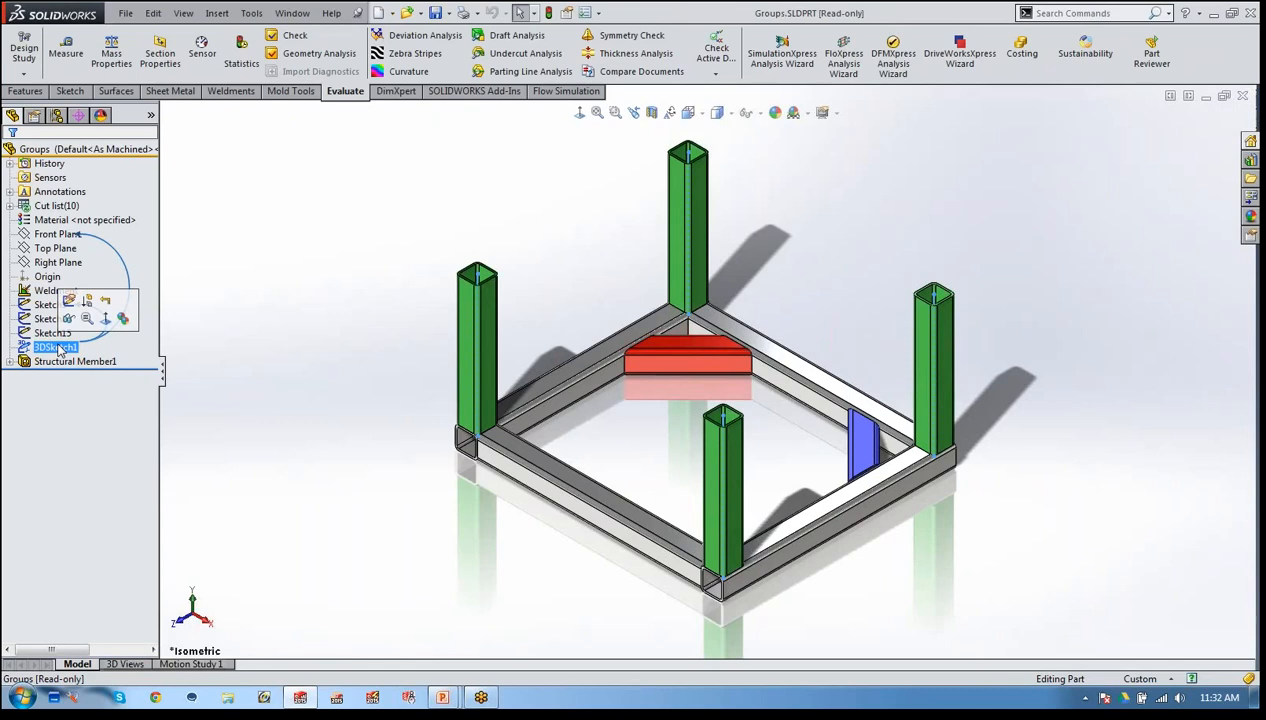
- Open Structural Member1 for editing and review the path segments of Group1 through Group4
left_click(62, 361)
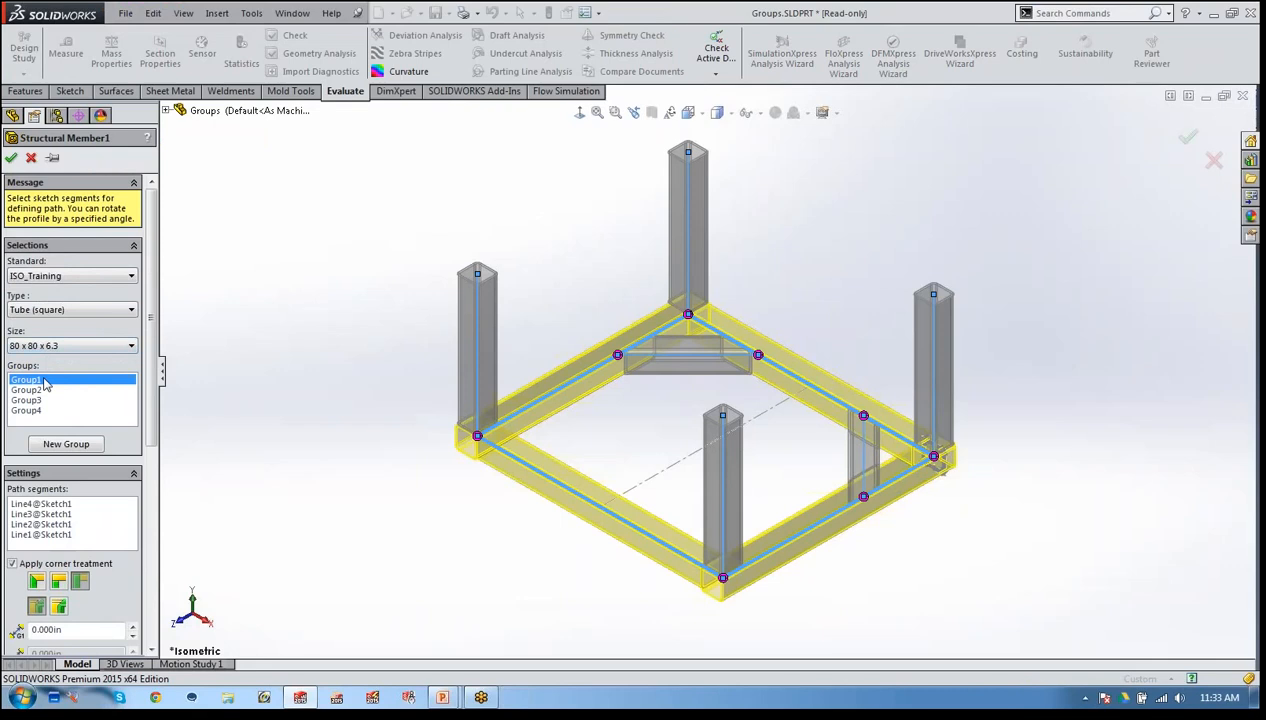
left_click(84, 457)
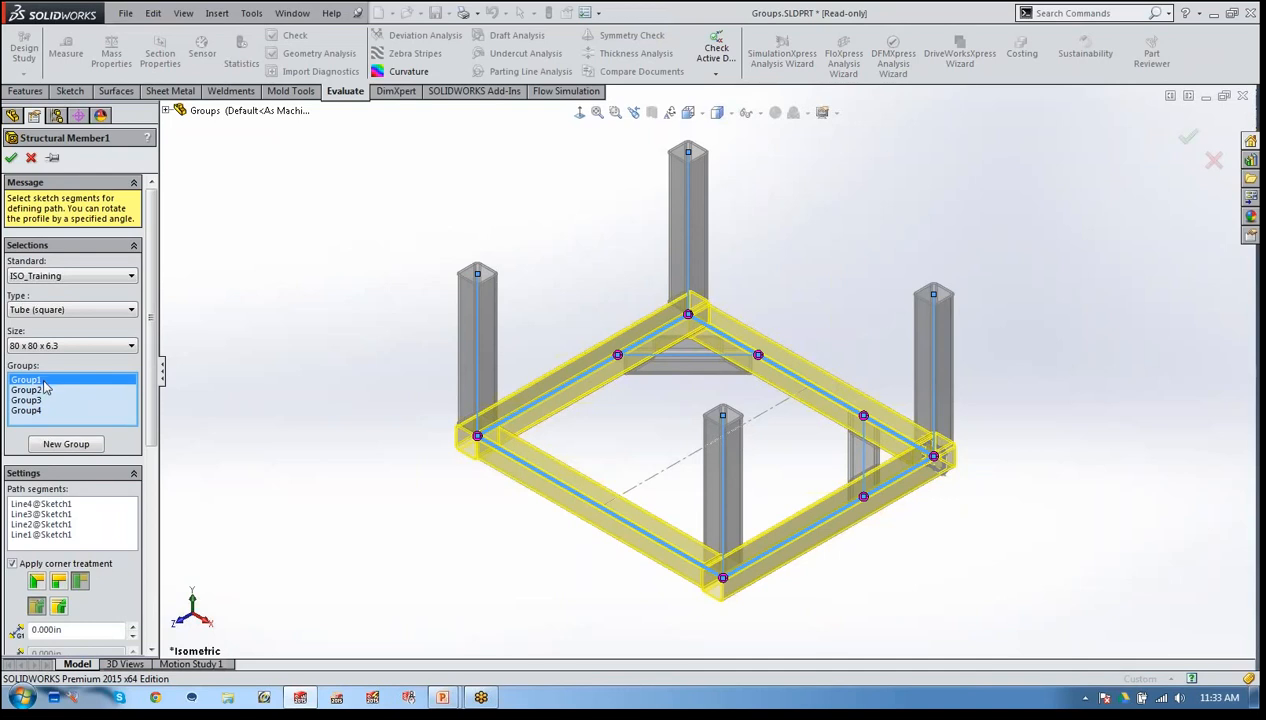
left_click(46, 389)
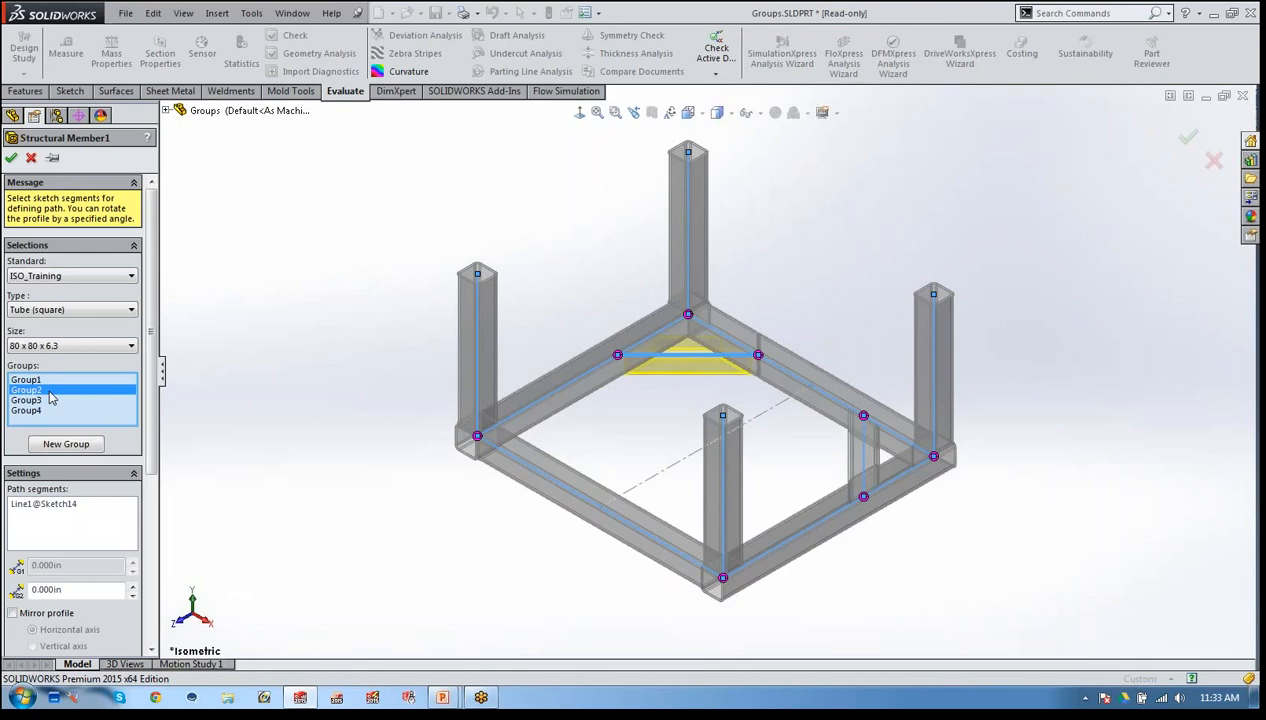
left_click(50, 400)
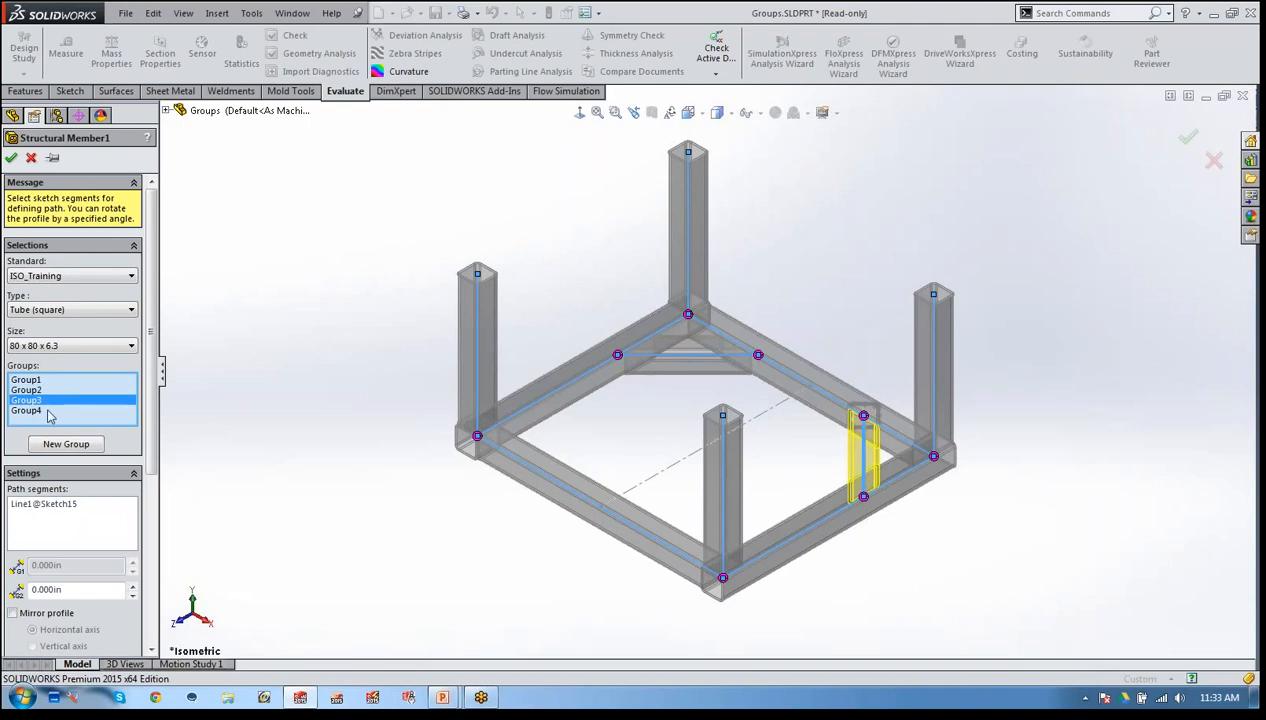
left_click(48, 410)
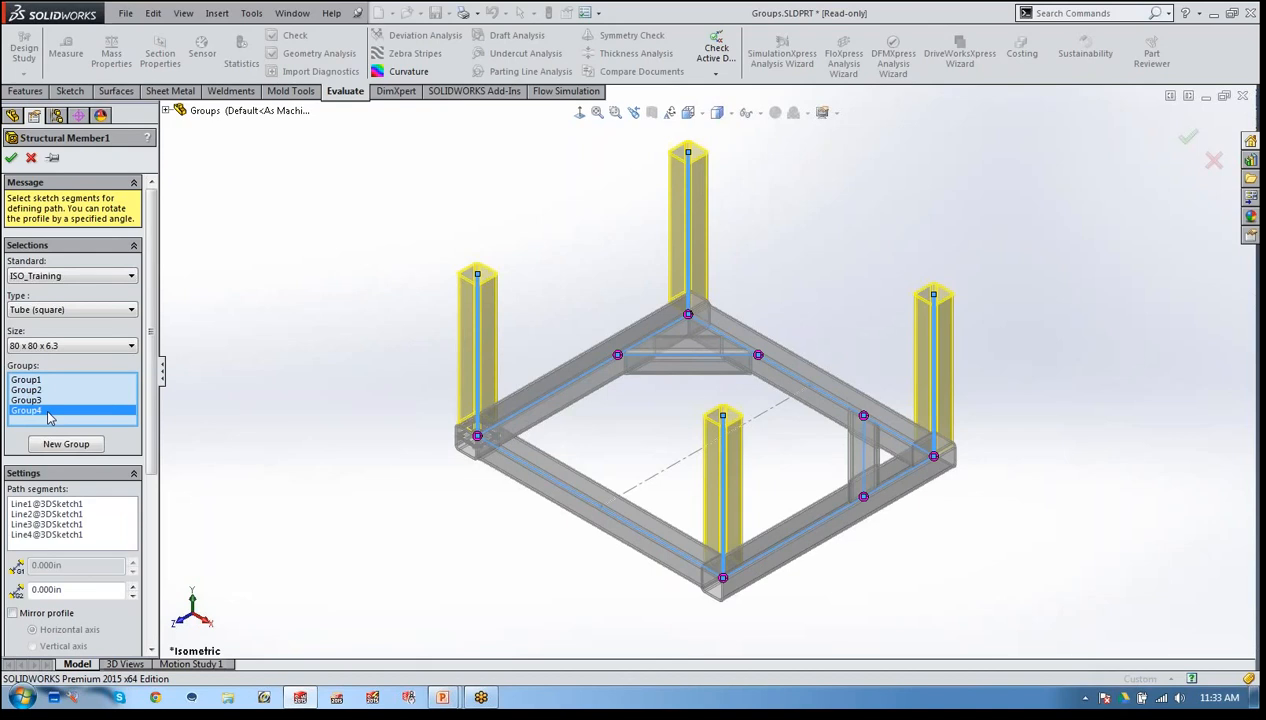
left_click(44, 380)
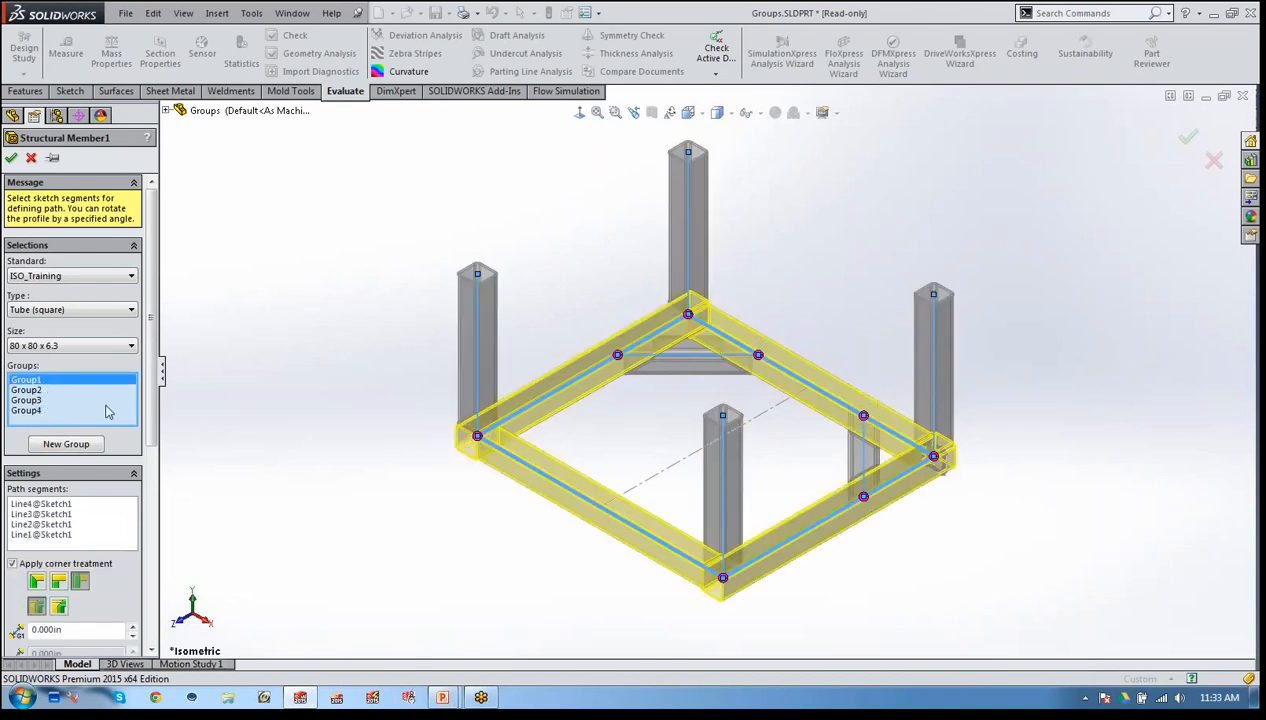
- Set Group1's corner treatment to End Butt1 after trying the End Miter option
scroll(150, 380, "down", 4)
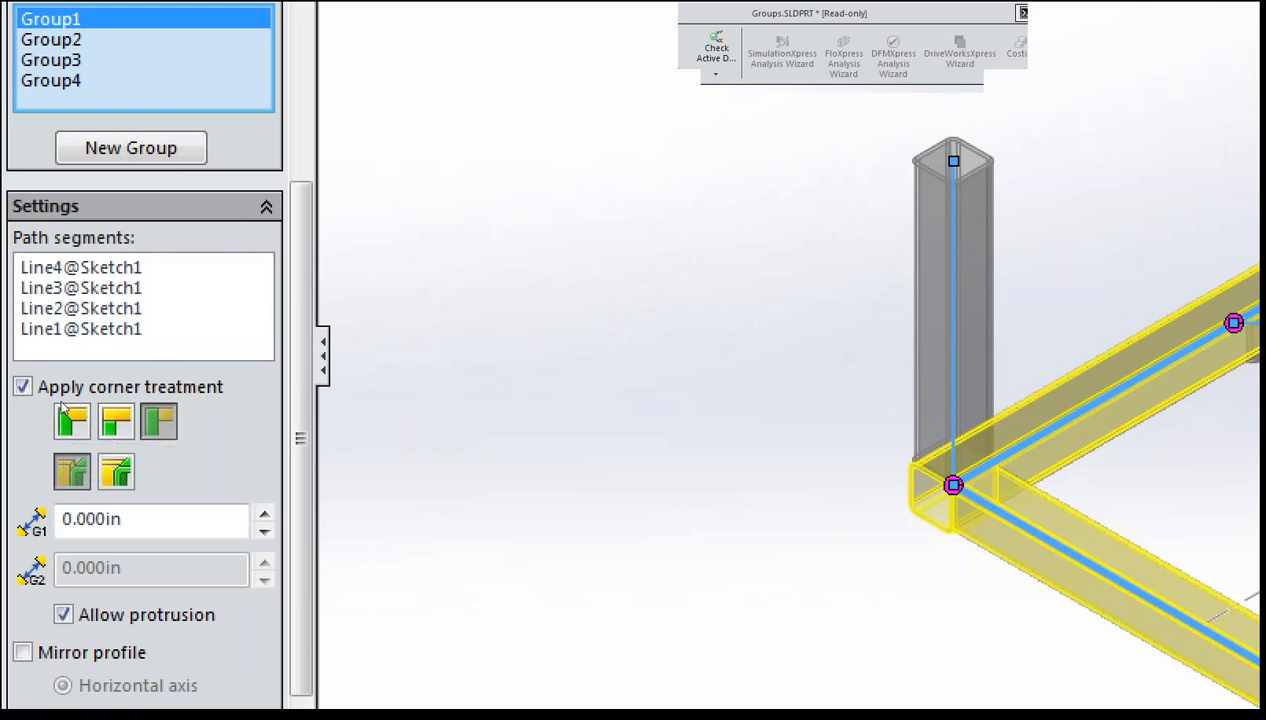
left_click(116, 421)
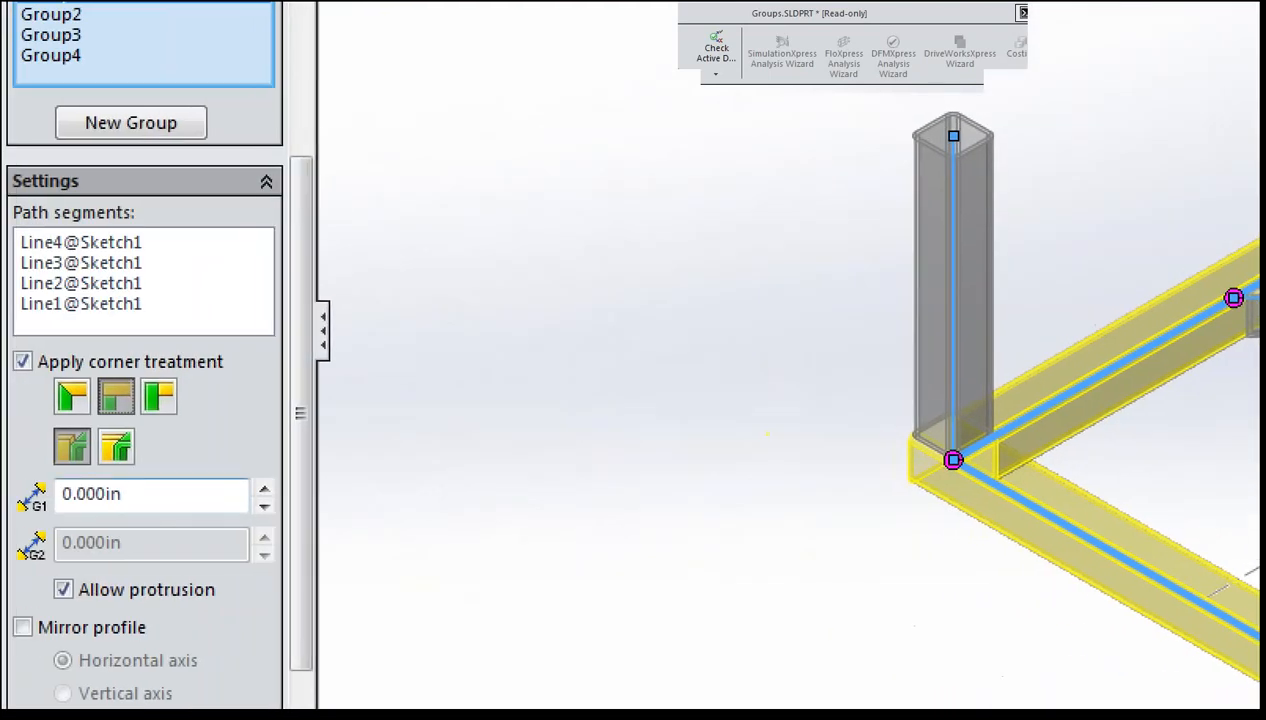
left_click(72, 397)
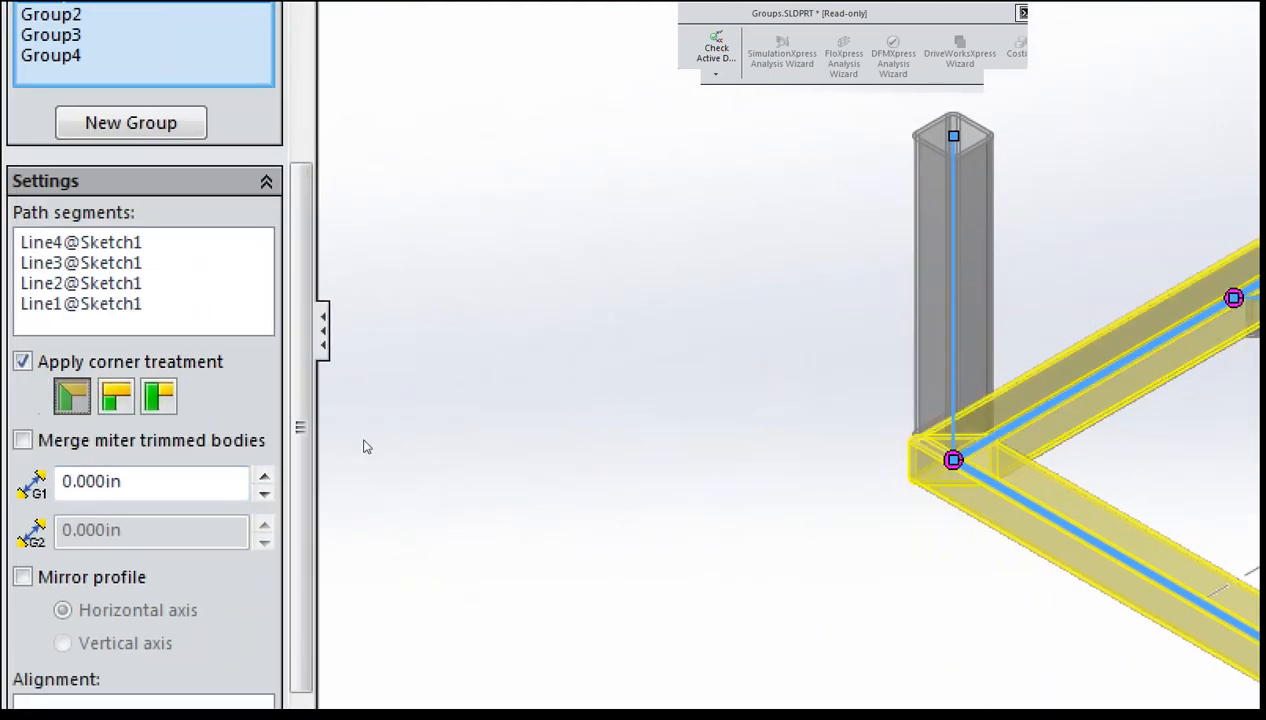
left_click(116, 397)
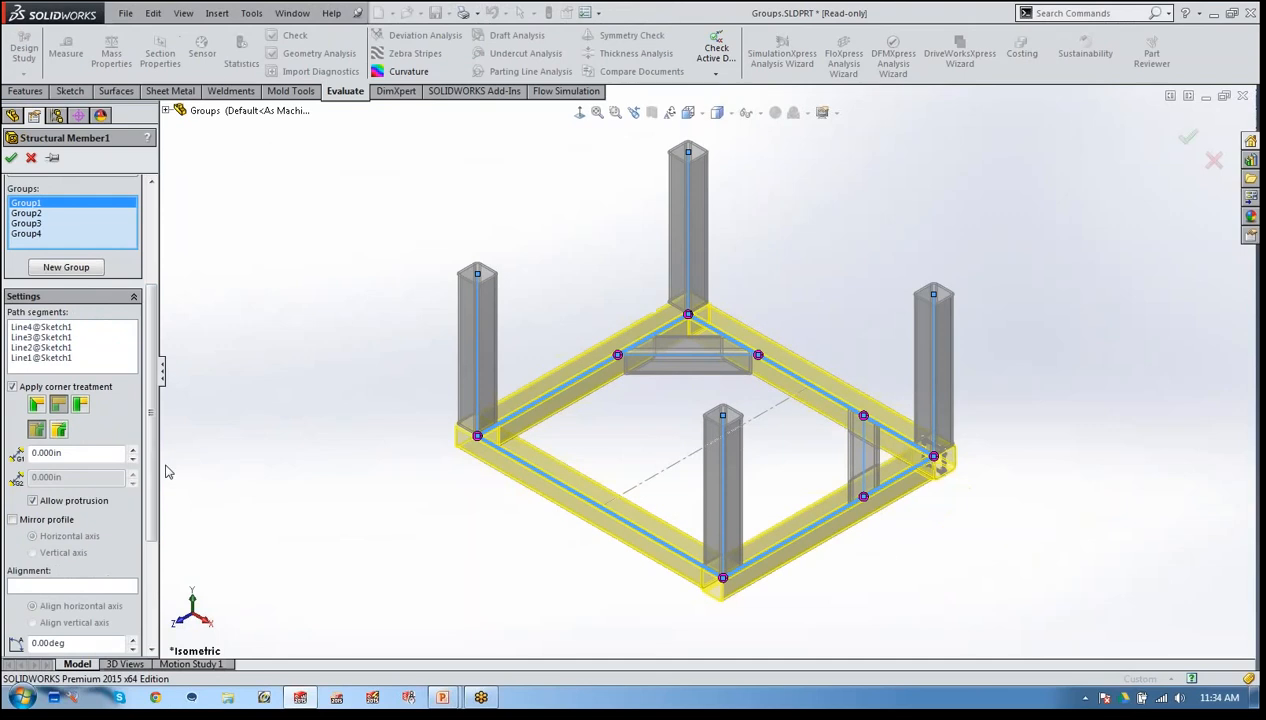
- Zoom in on Group1's tube profile using Locate Profile and accept the structural member changes
scroll(264, 505, "down", 2)
scroll(153, 452, "down", 4)
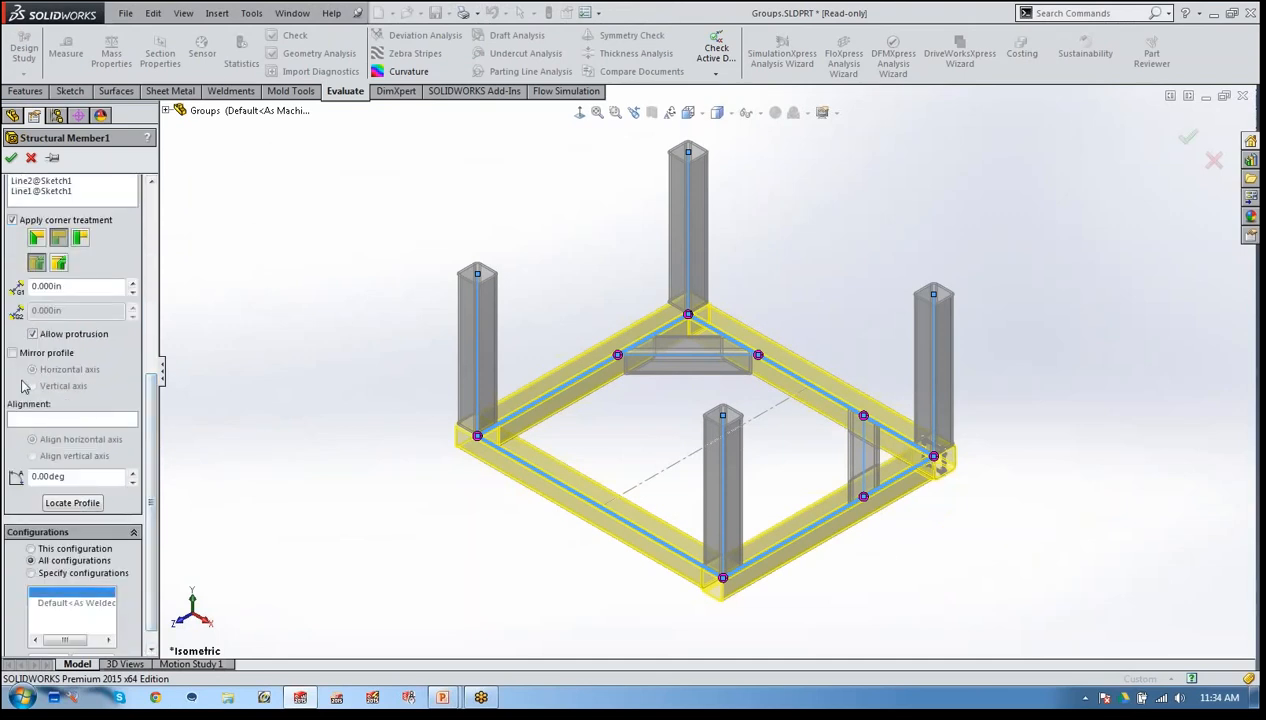
left_click(66, 505)
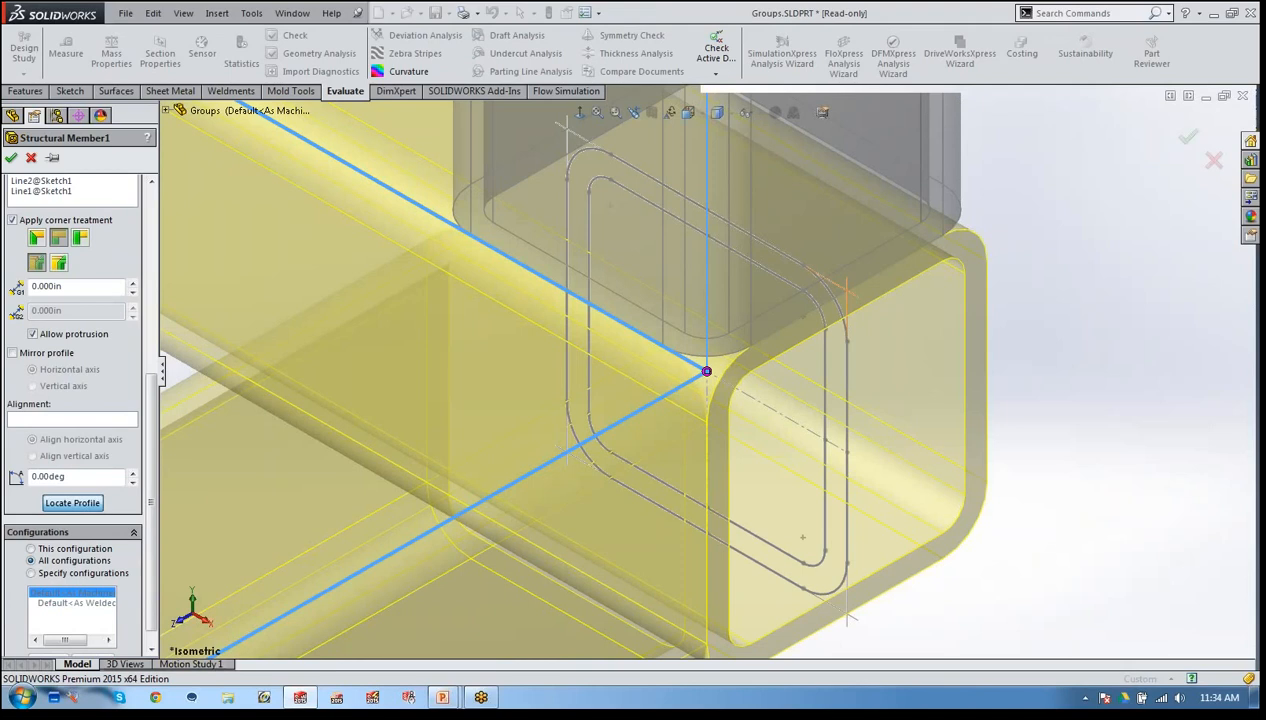
left_click(11, 158)
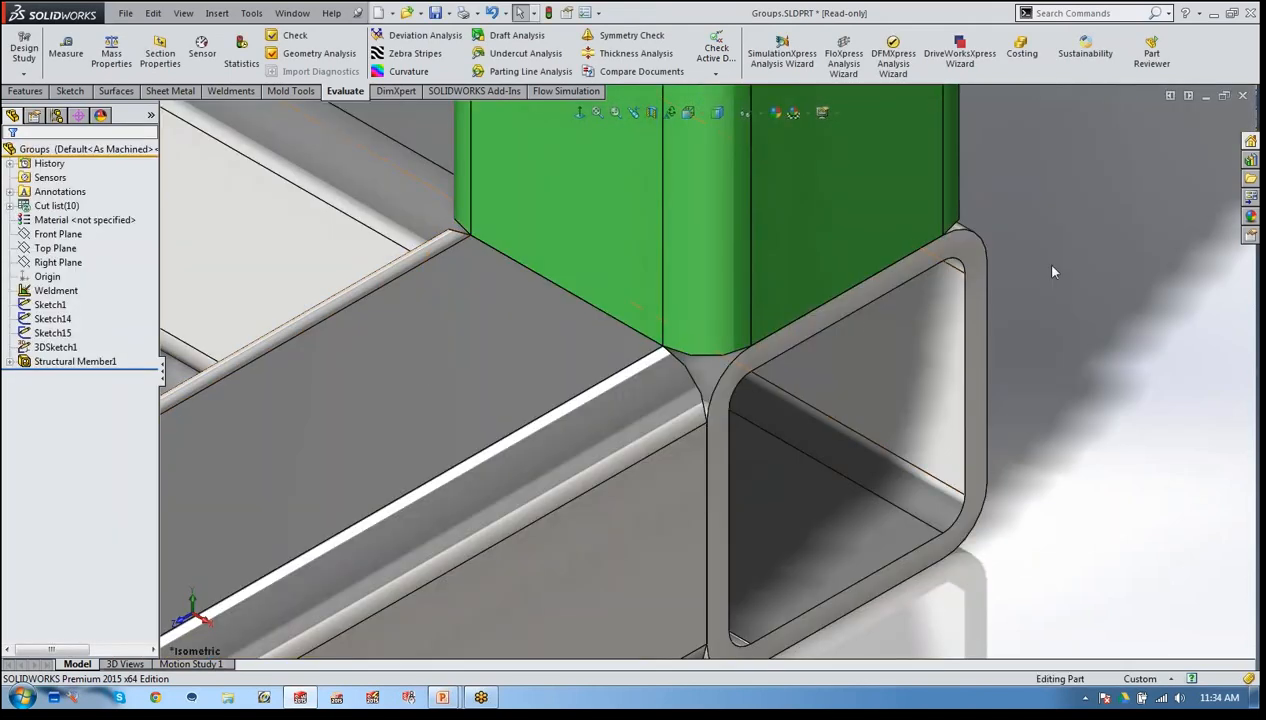
- Close Groups.SLDPRT without saving and open the recent document Trim Order 1.SLDPRT as read-only
left_click(1243, 95)
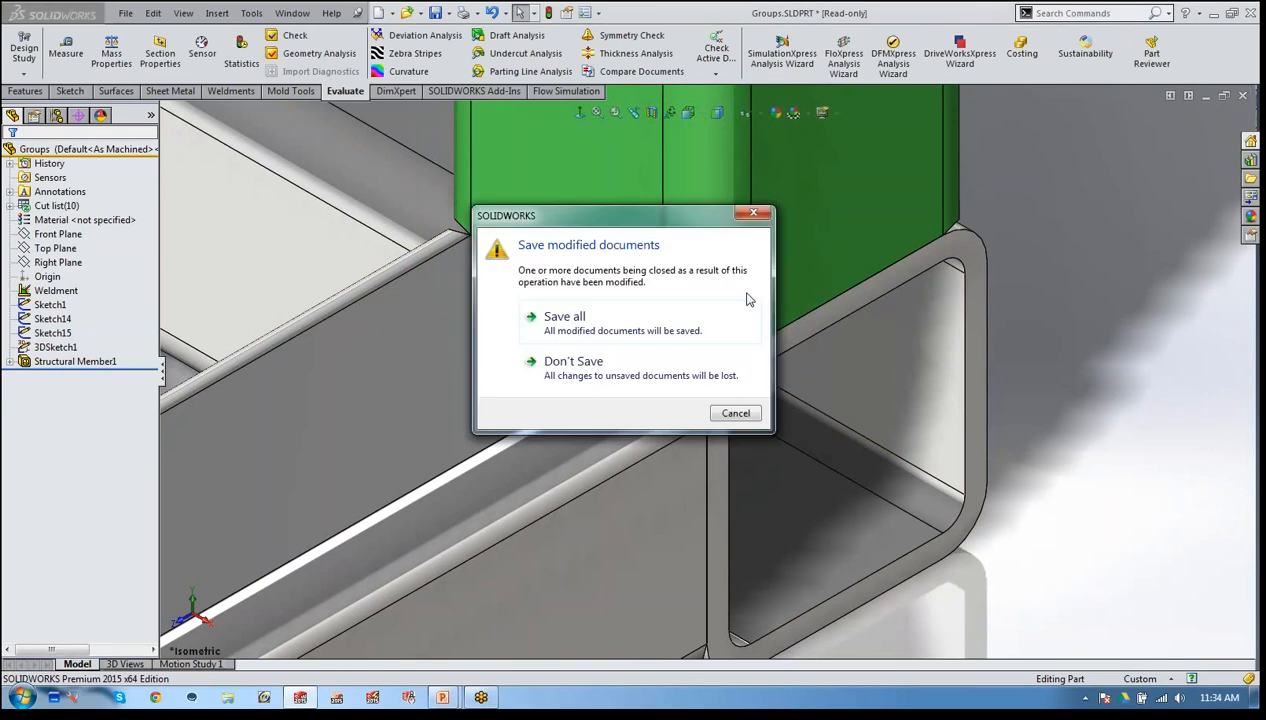
left_click(621, 364)
key("r")
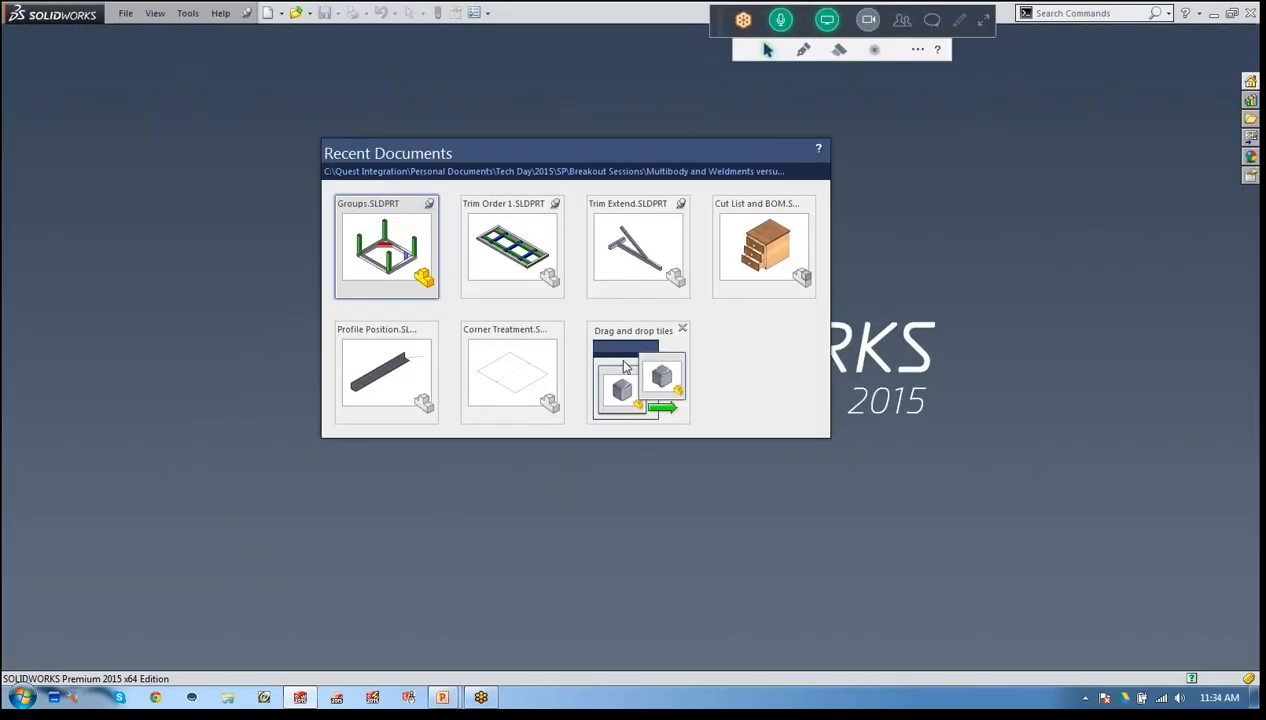
left_click(519, 262)
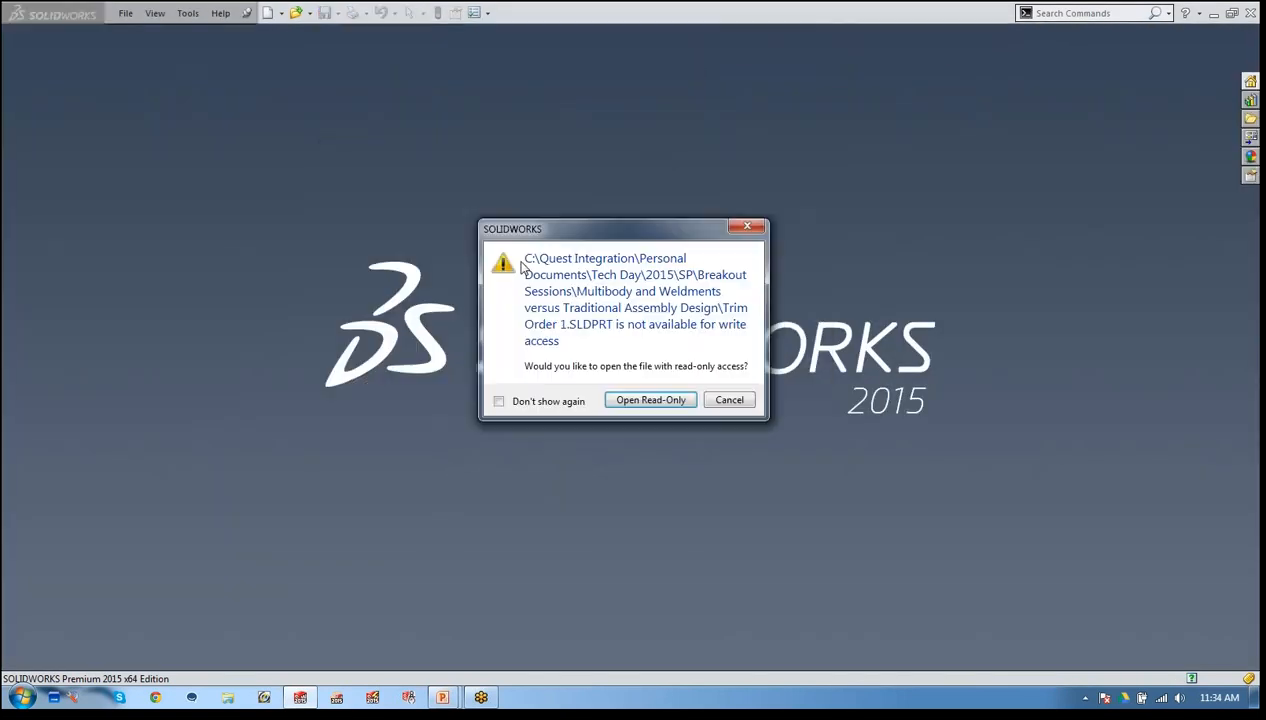
left_click(648, 391)
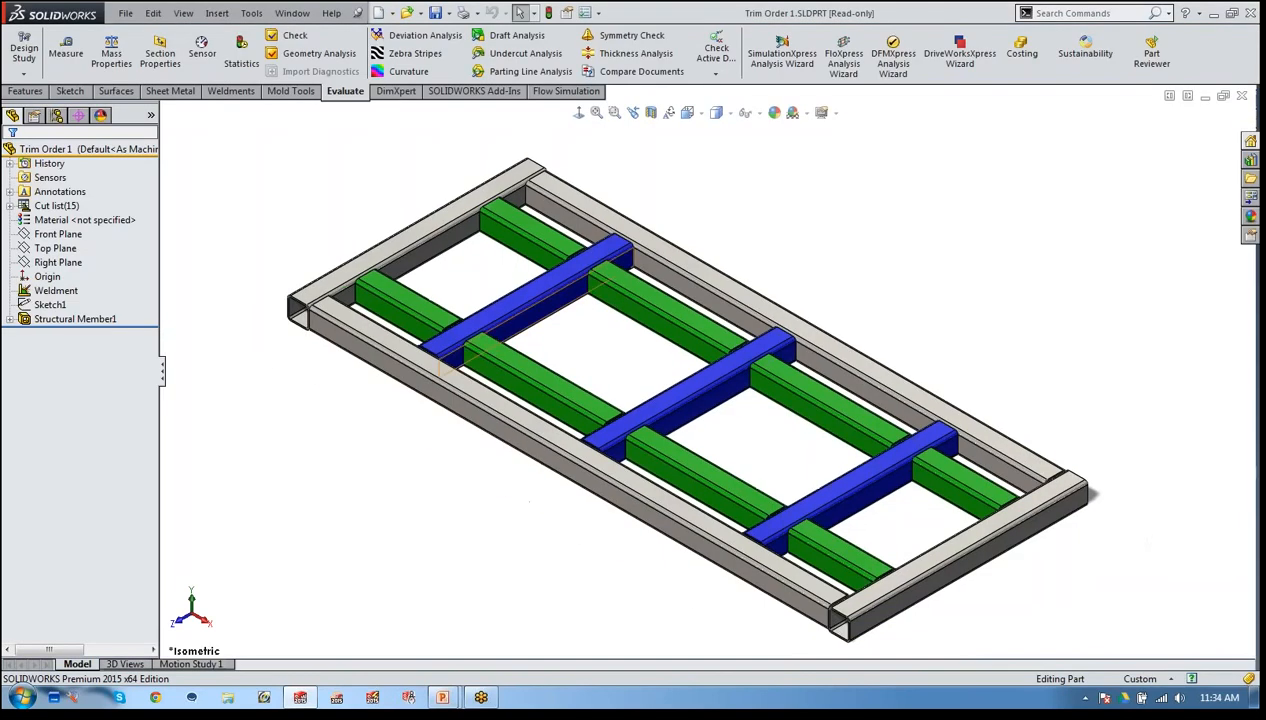
- Open Structural Member1 of the Trim Order 1 frame for editing and review Group1's corner settings
left_click(90, 319)
right_click(90, 319)
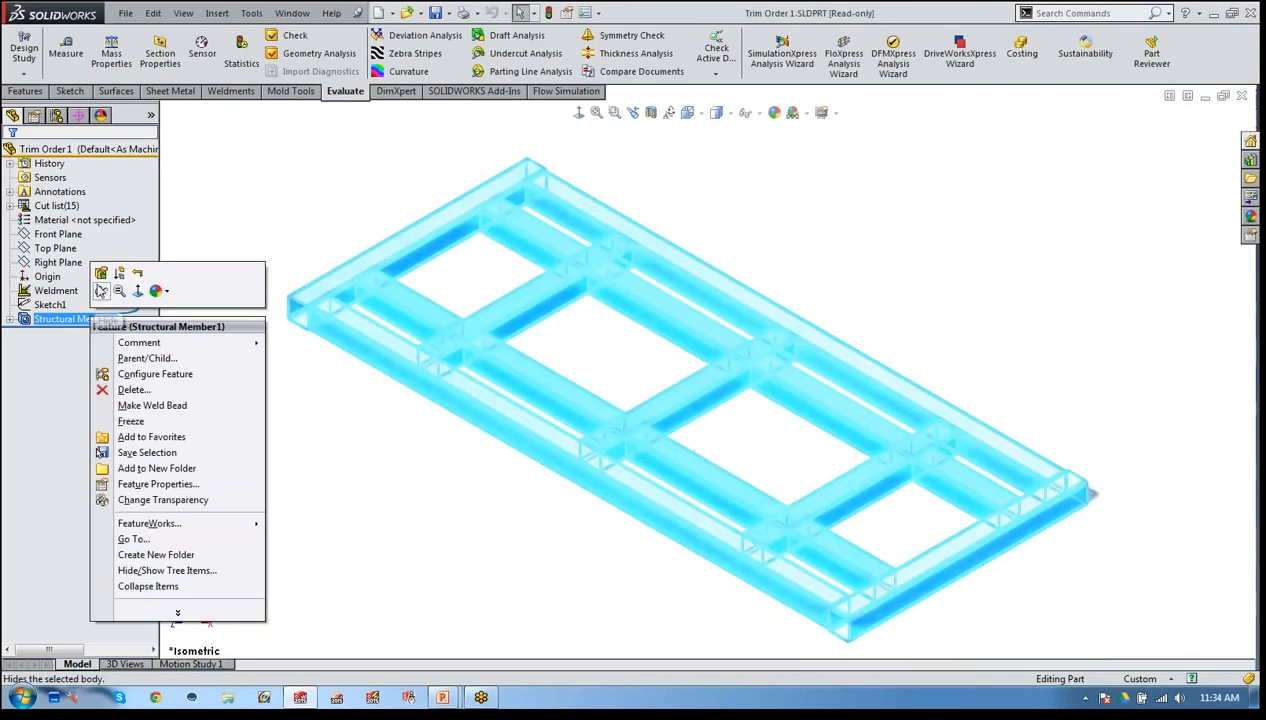
left_click(99, 291)
left_click(50, 304)
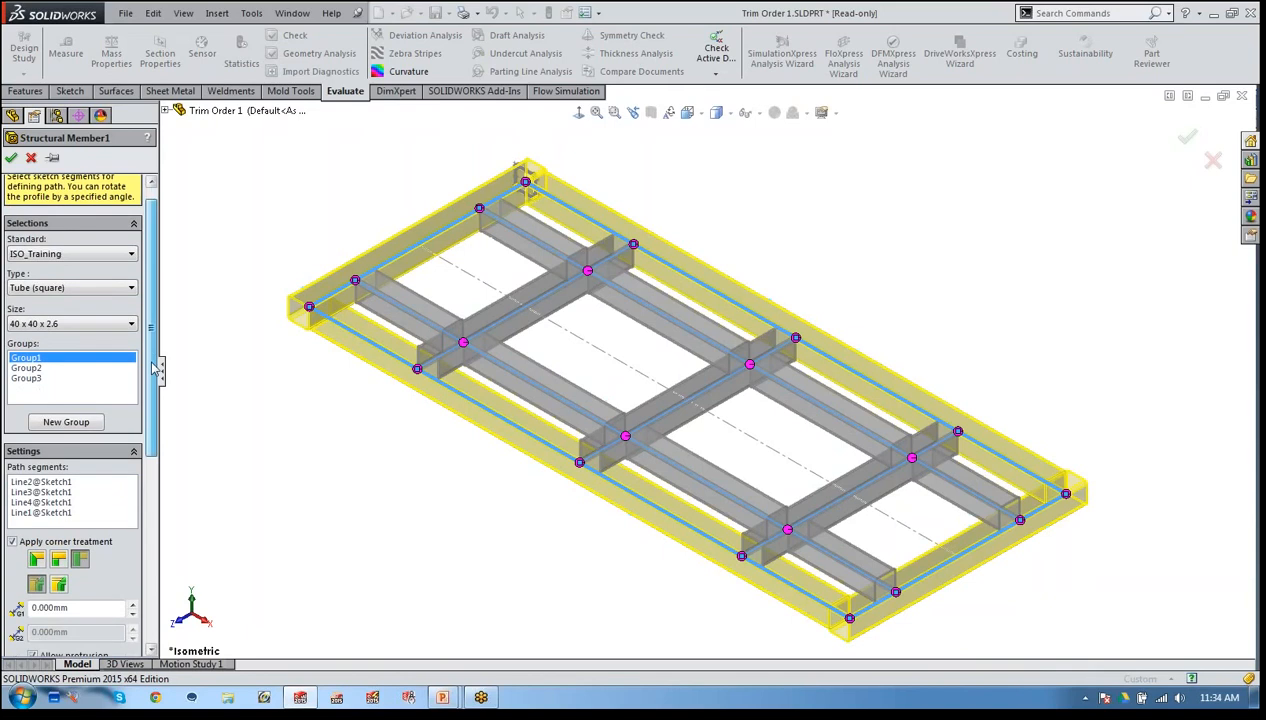
scroll(55, 450, "down", 5)
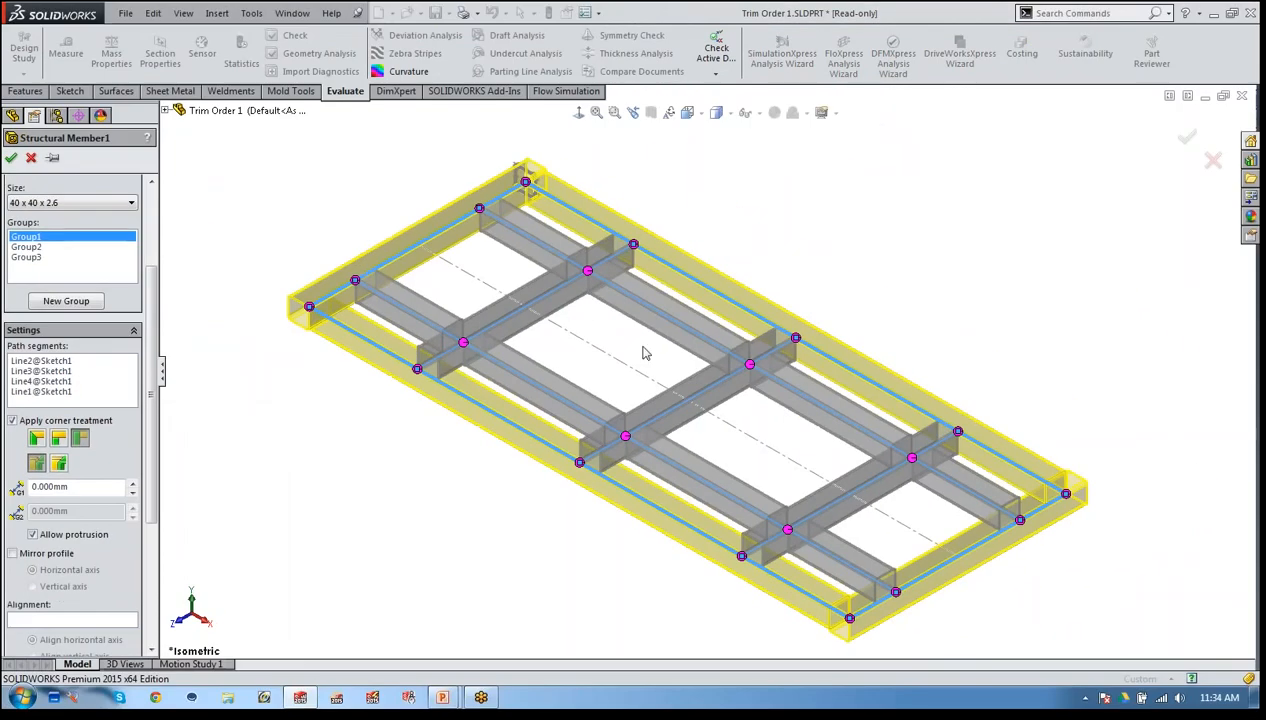
- Inspect the Corner Treatment options at the outer frame's corner joint and close them without changing anything
scroll(1012, 490, "down", 4)
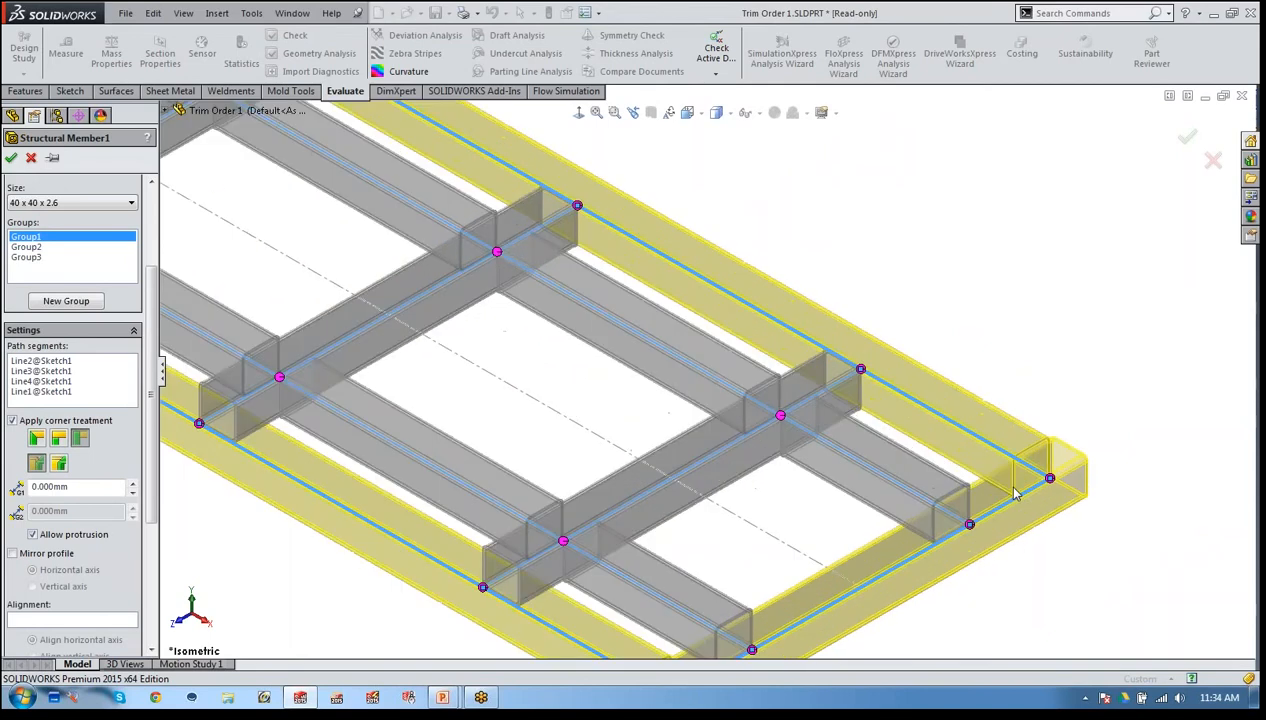
scroll(1013, 493, "down", 1)
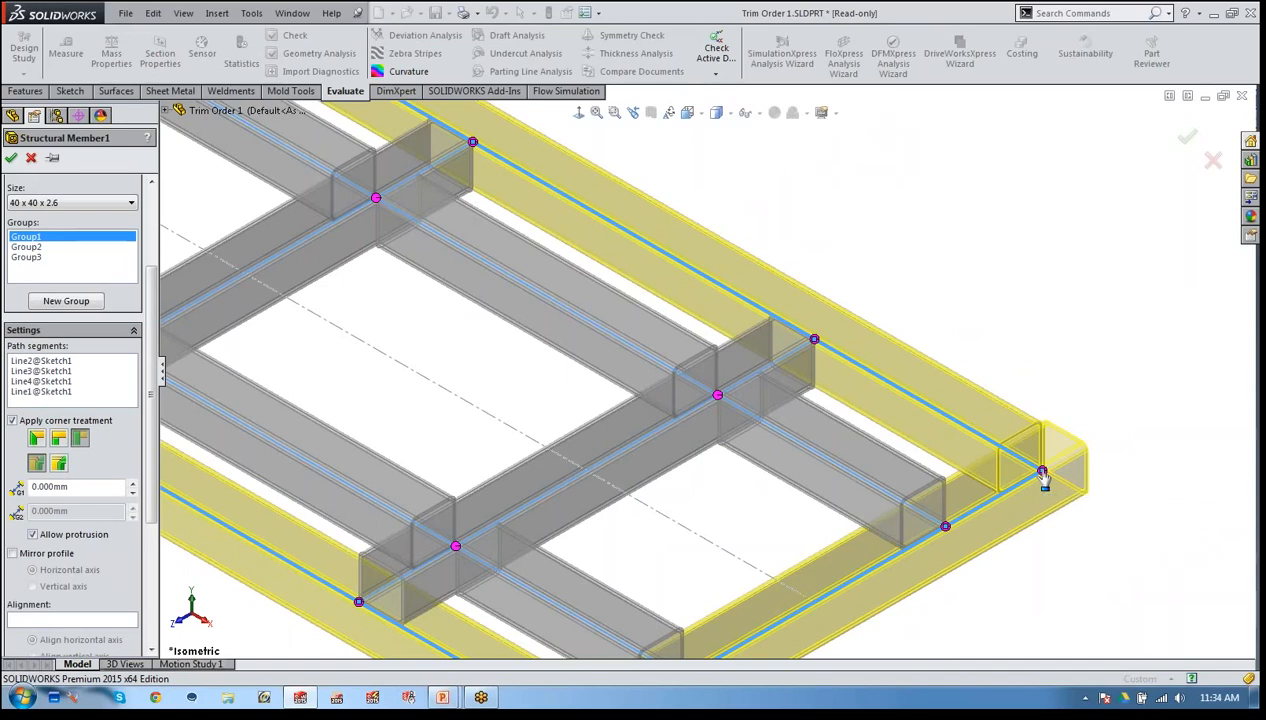
left_click(1042, 472)
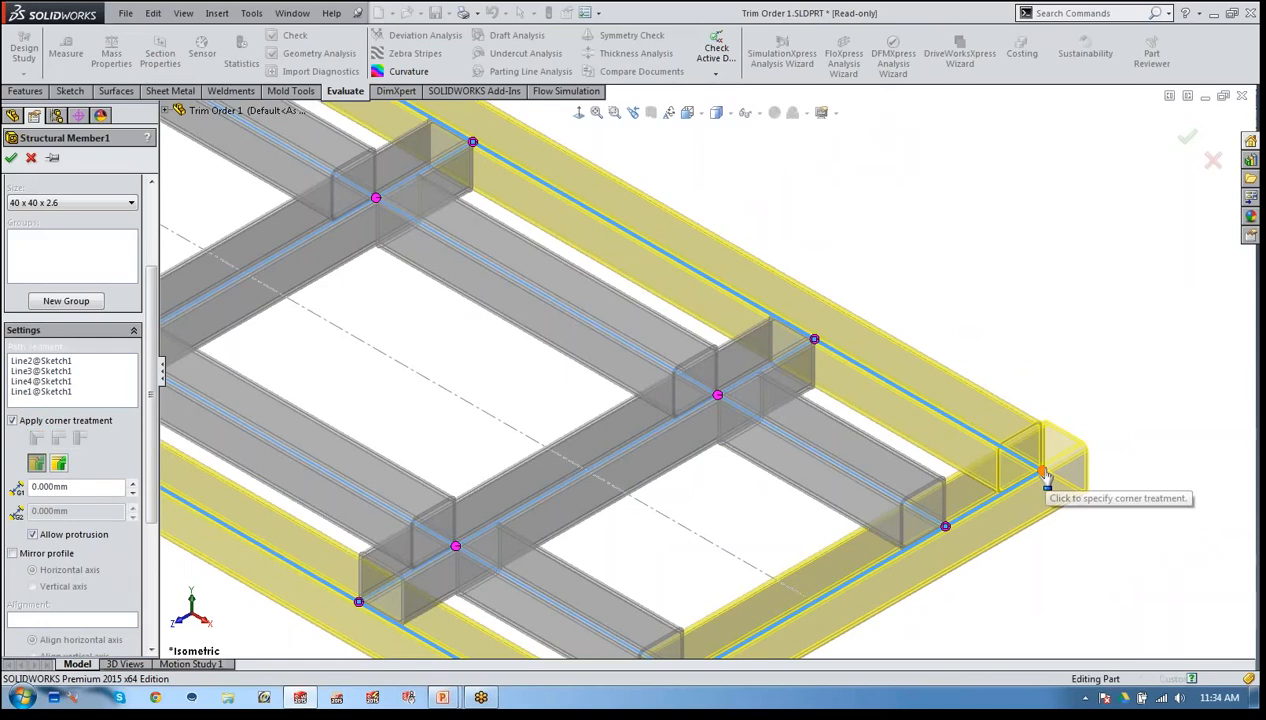
left_click(1043, 473)
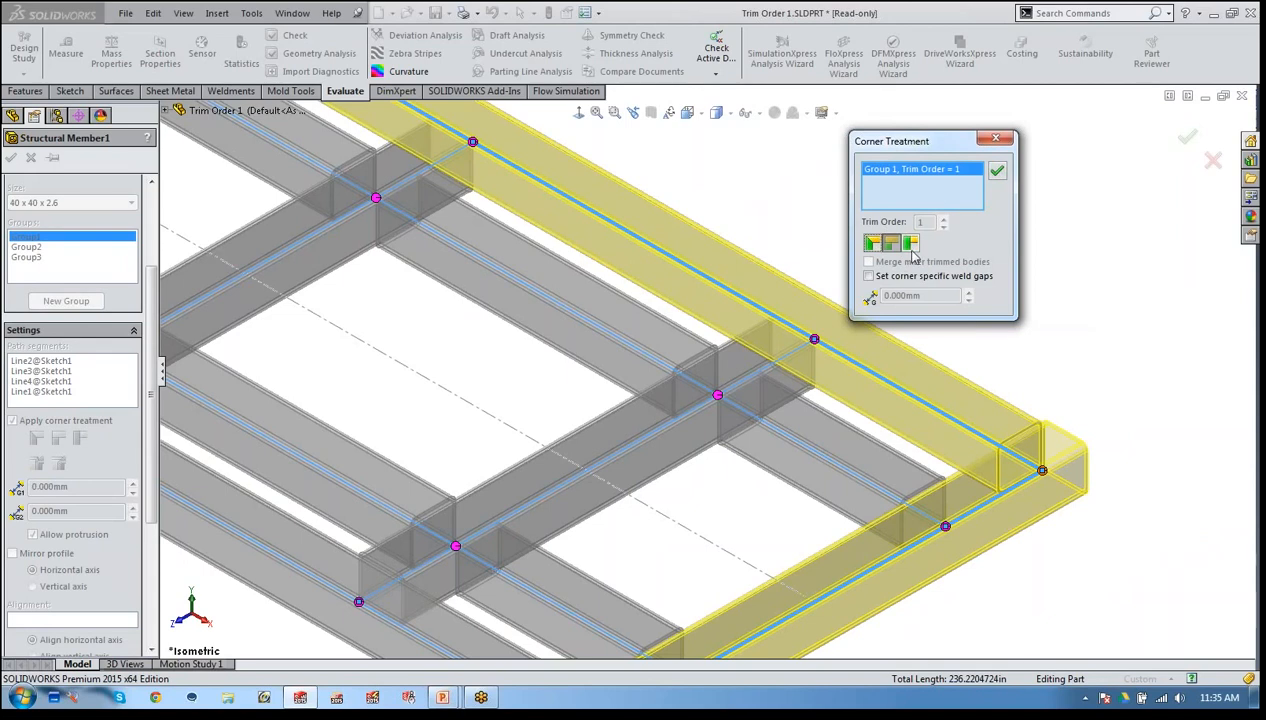
left_click(995, 141)
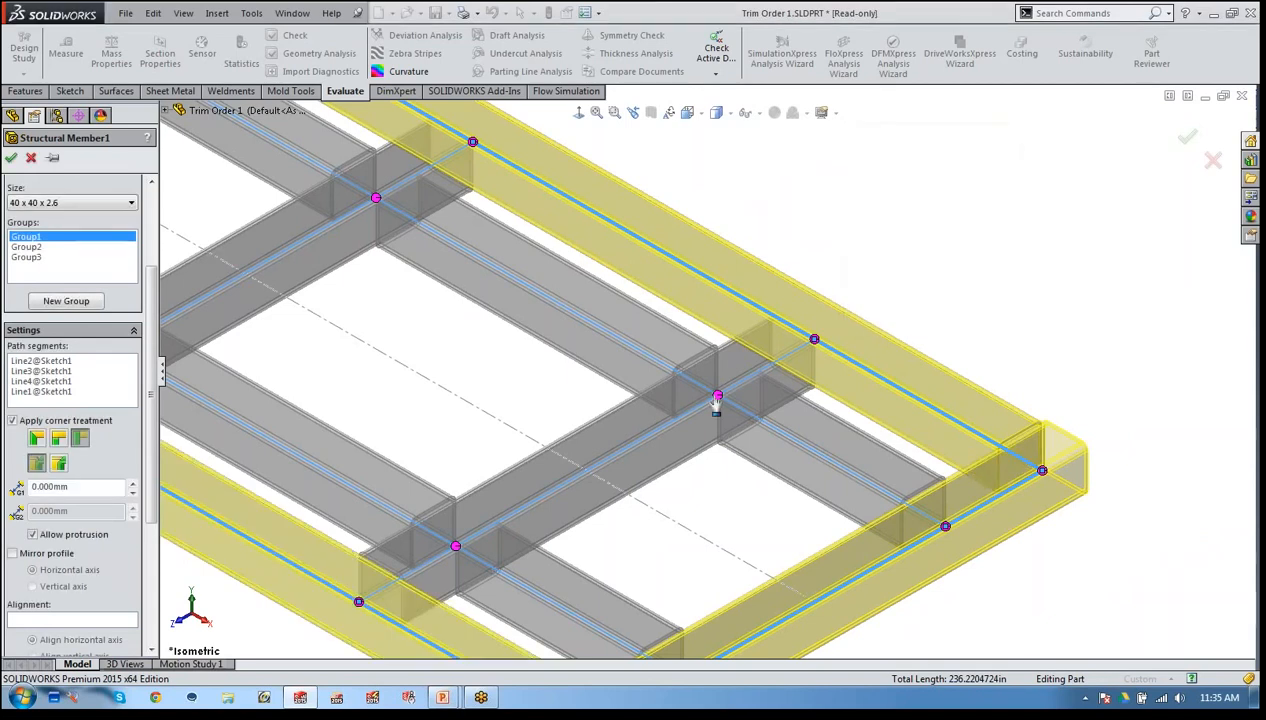
- At the crossing joint between inner members, set Group 2's trim order to 1 and Group 1's trim order to 2
left_click(717, 397)
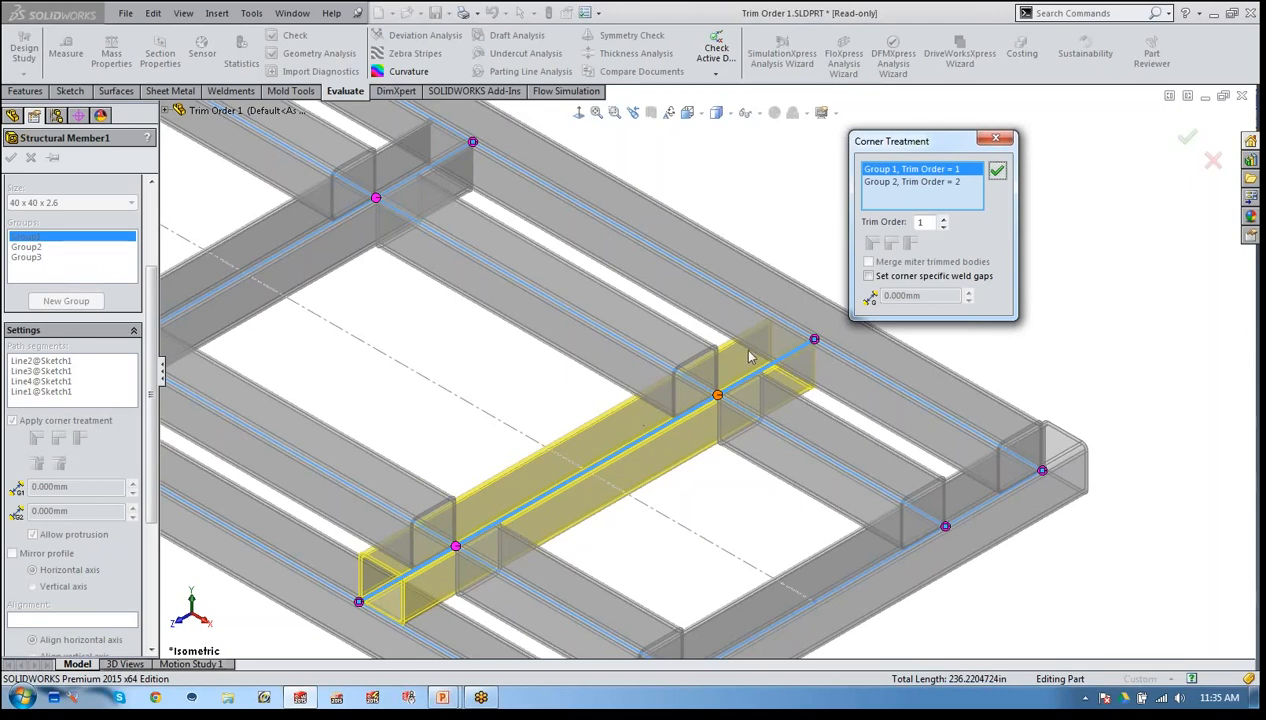
left_click(938, 184)
left_click(930, 170)
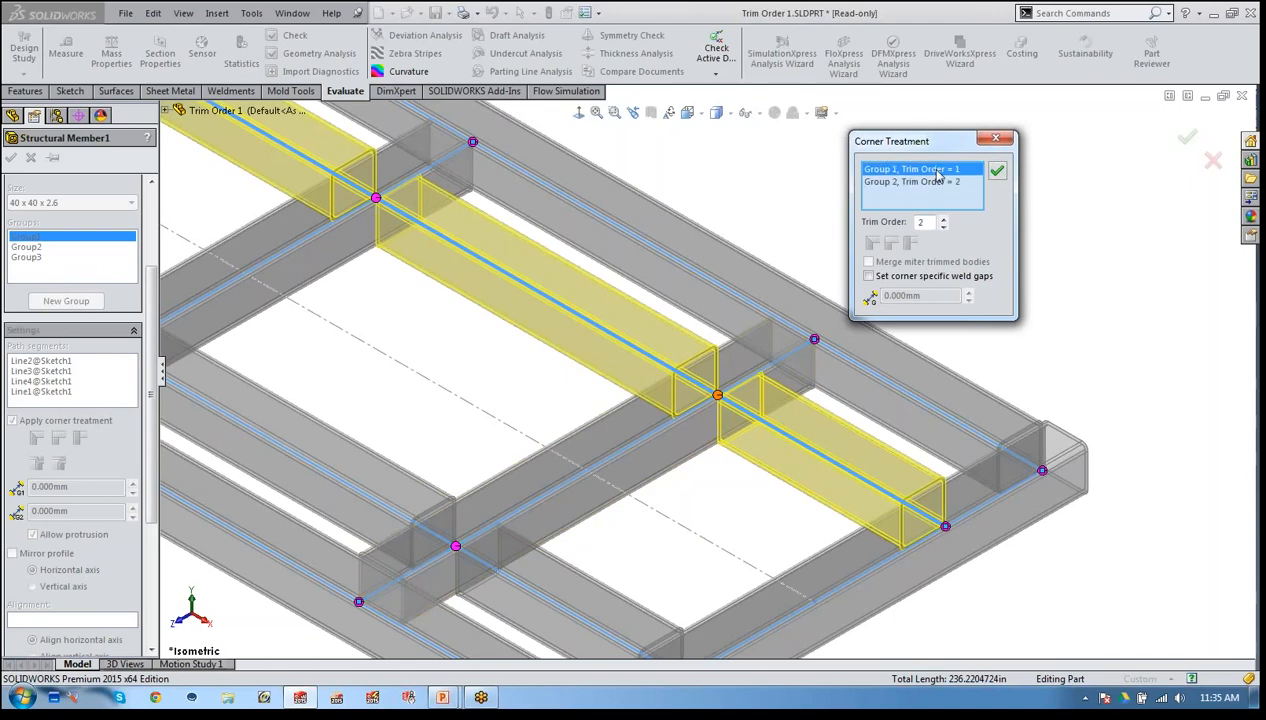
left_click(938, 184)
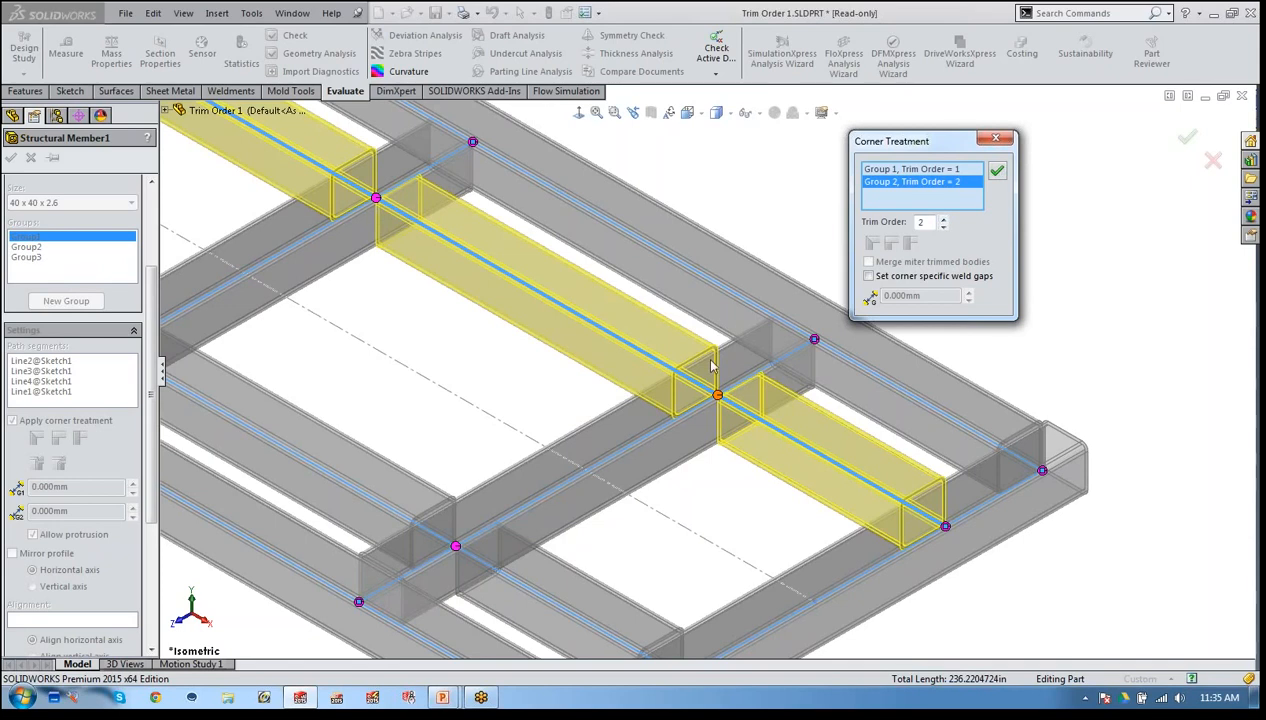
left_click(943, 228)
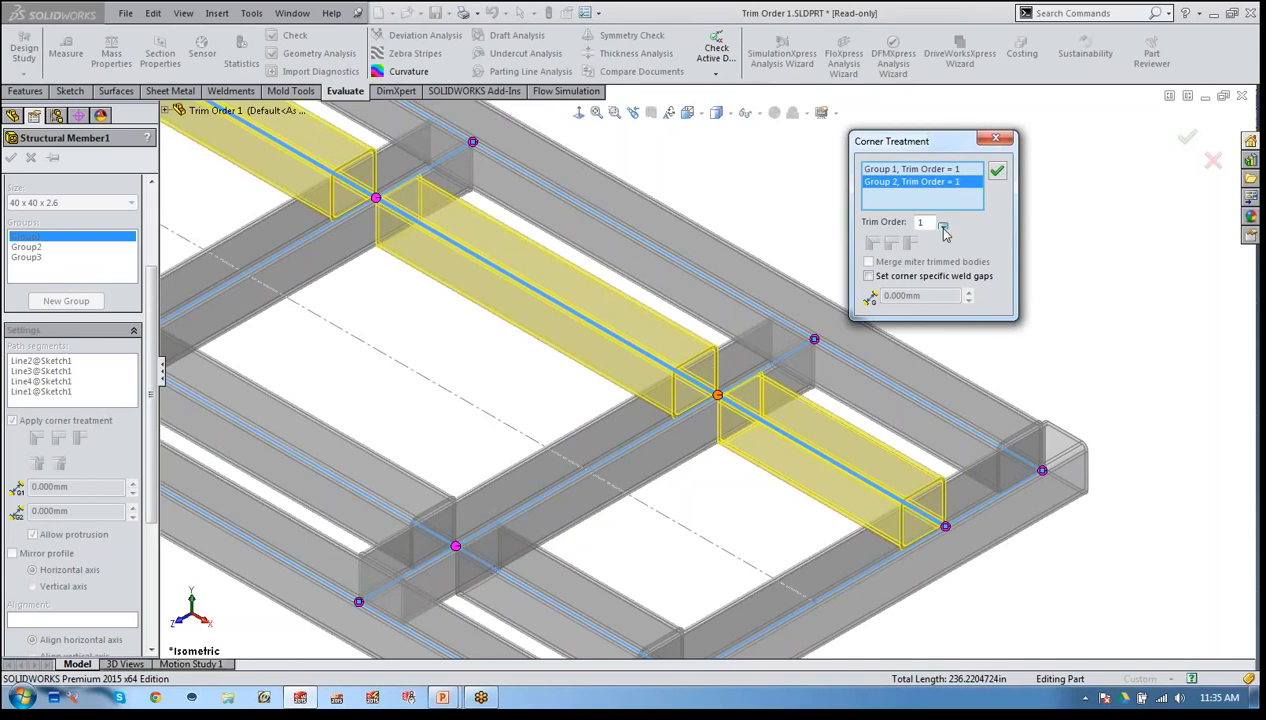
left_click(940, 170)
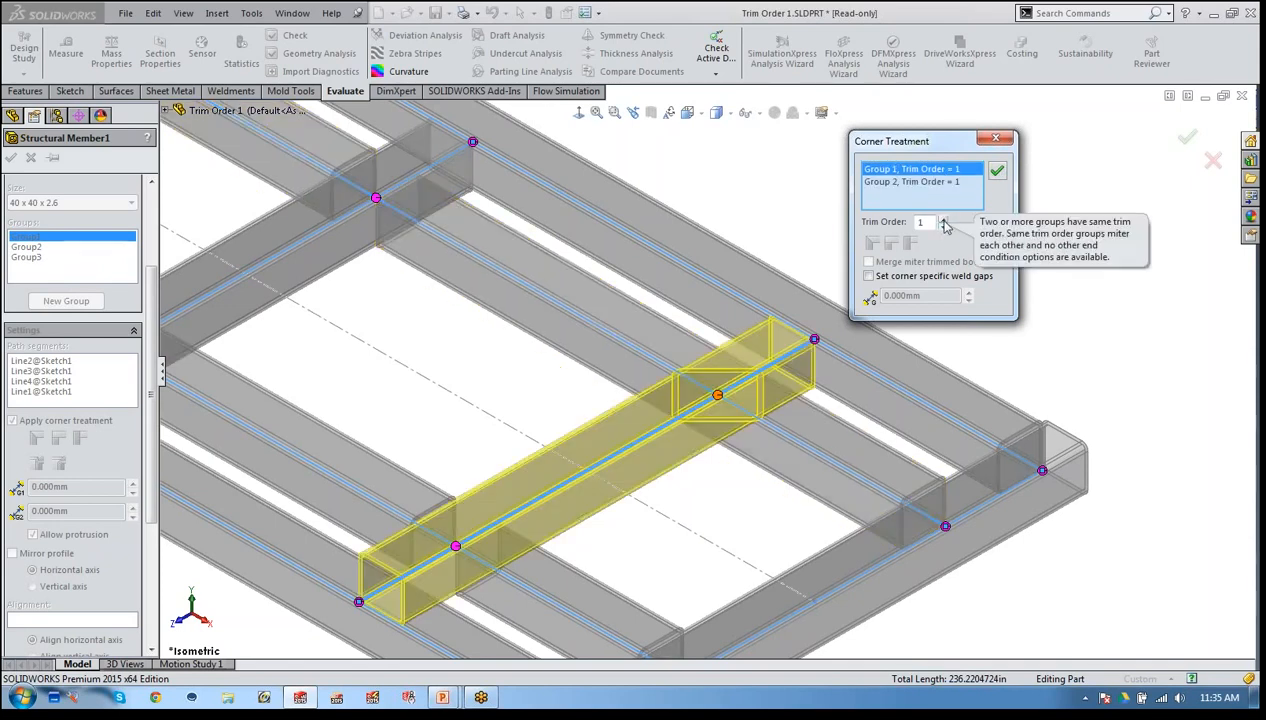
left_click(944, 219)
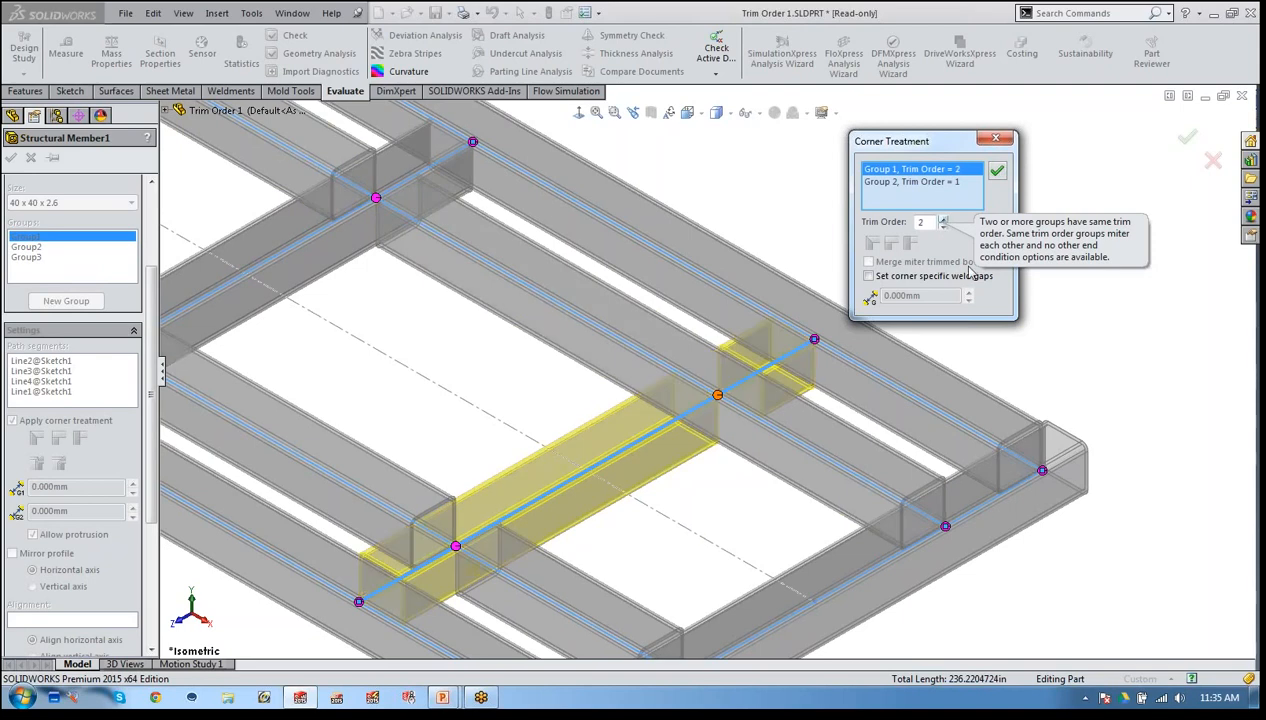
- Check both groups' members at the crossing joint and accept the corner treatment together with the Structural Member1 edit
left_click(924, 184)
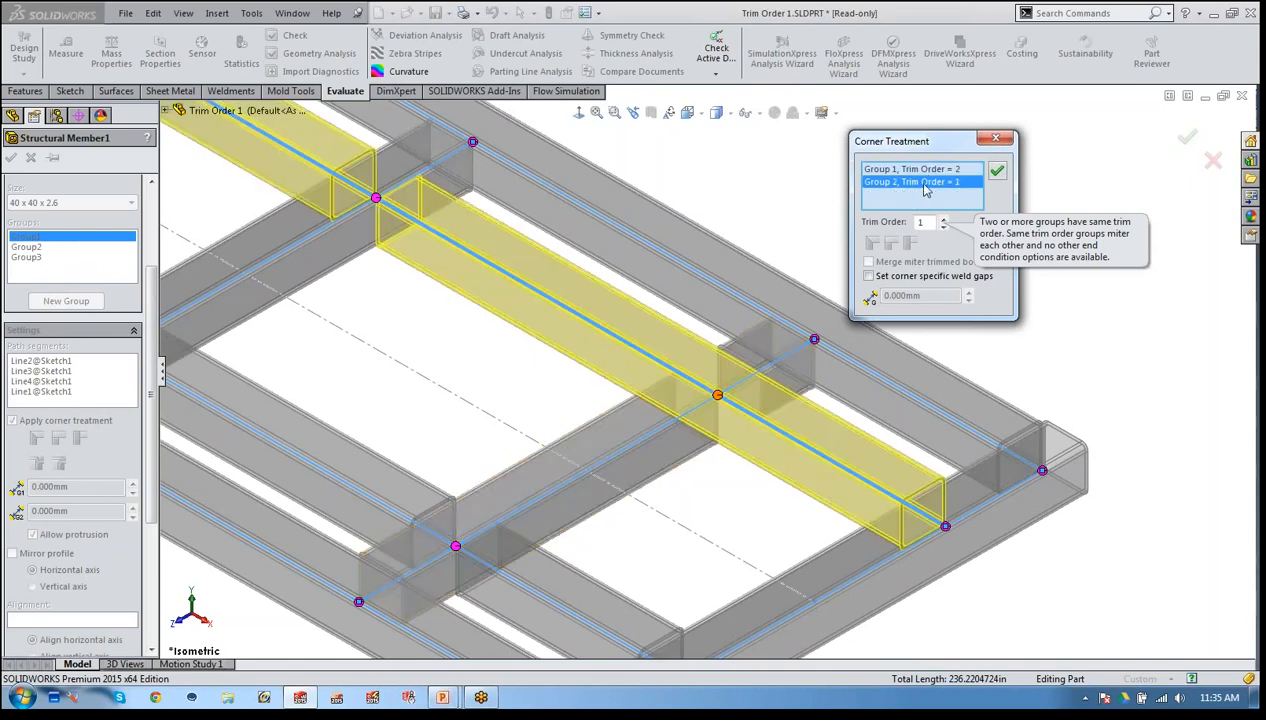
left_click(927, 172)
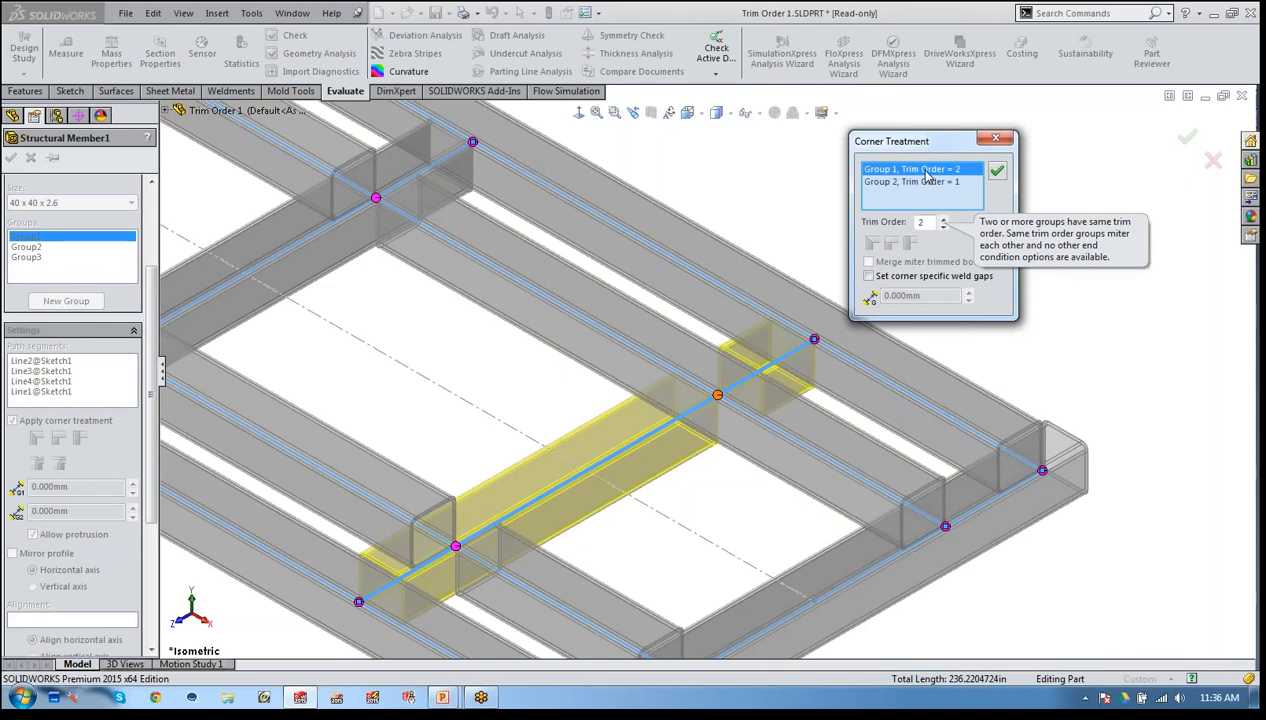
left_click(997, 171)
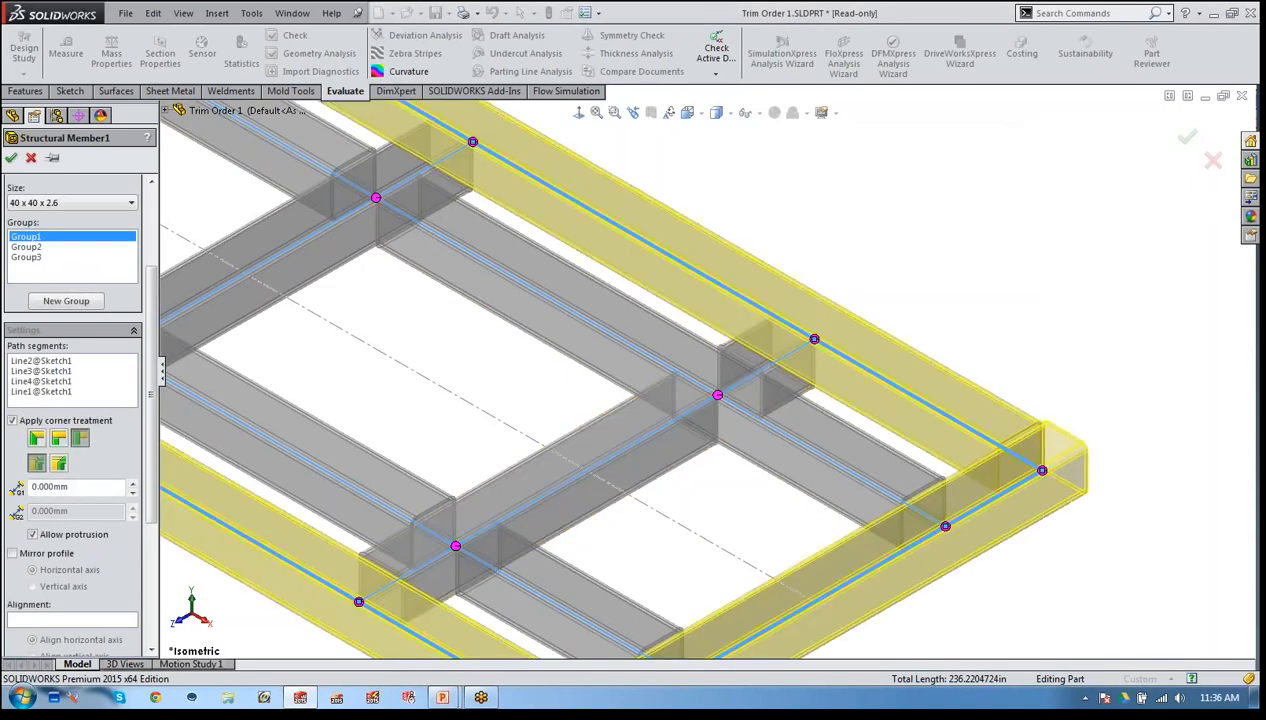
left_click(11, 157)
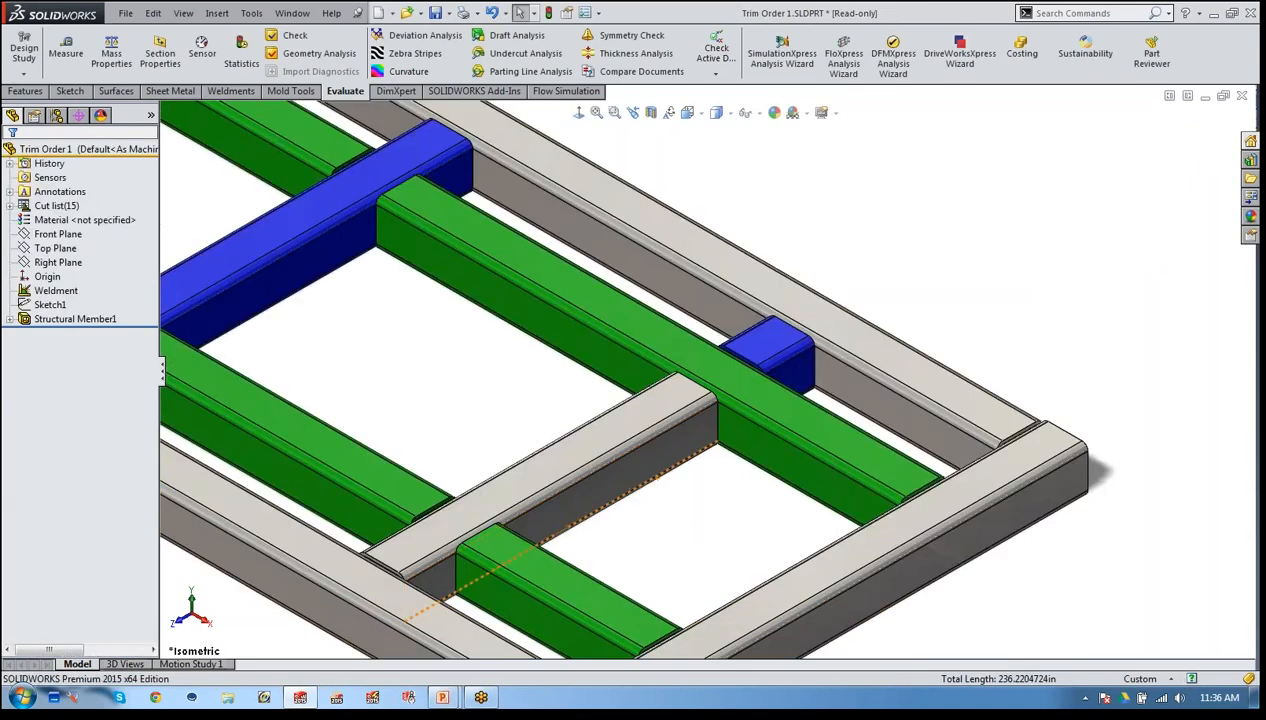
scroll(646, 503, "up", 3)
scroll(480, 572, "down", 3)
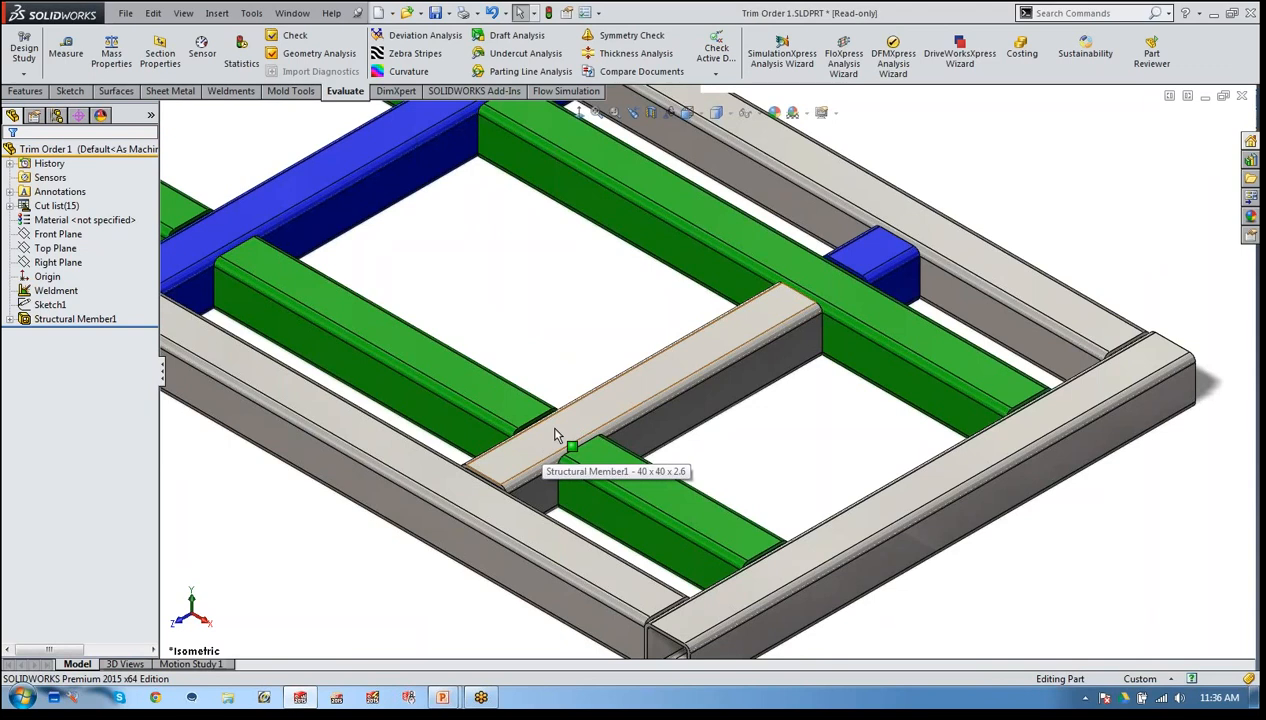
scroll(604, 319, "up", 2)
scroll(604, 319, "up", 2)
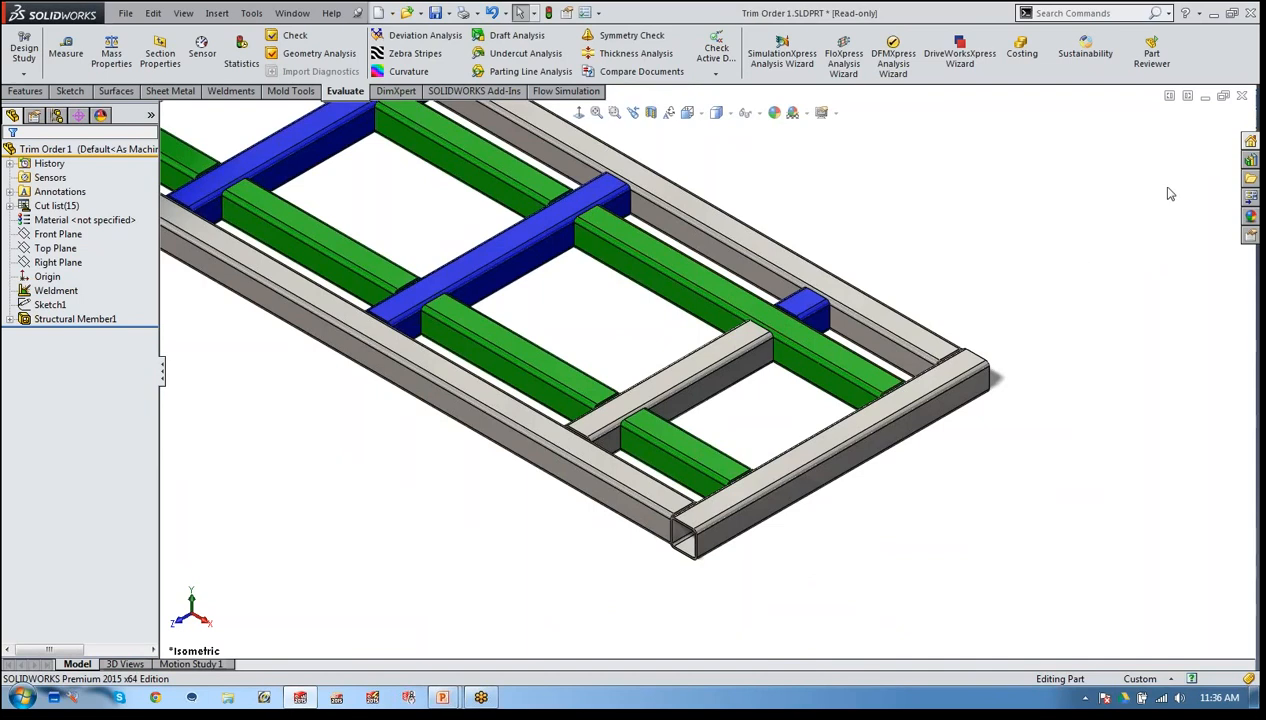
- Close Trim Order 1.SLDPRT without saving and open the recent document Trim Extend.SLDPRT
left_click(1241, 95)
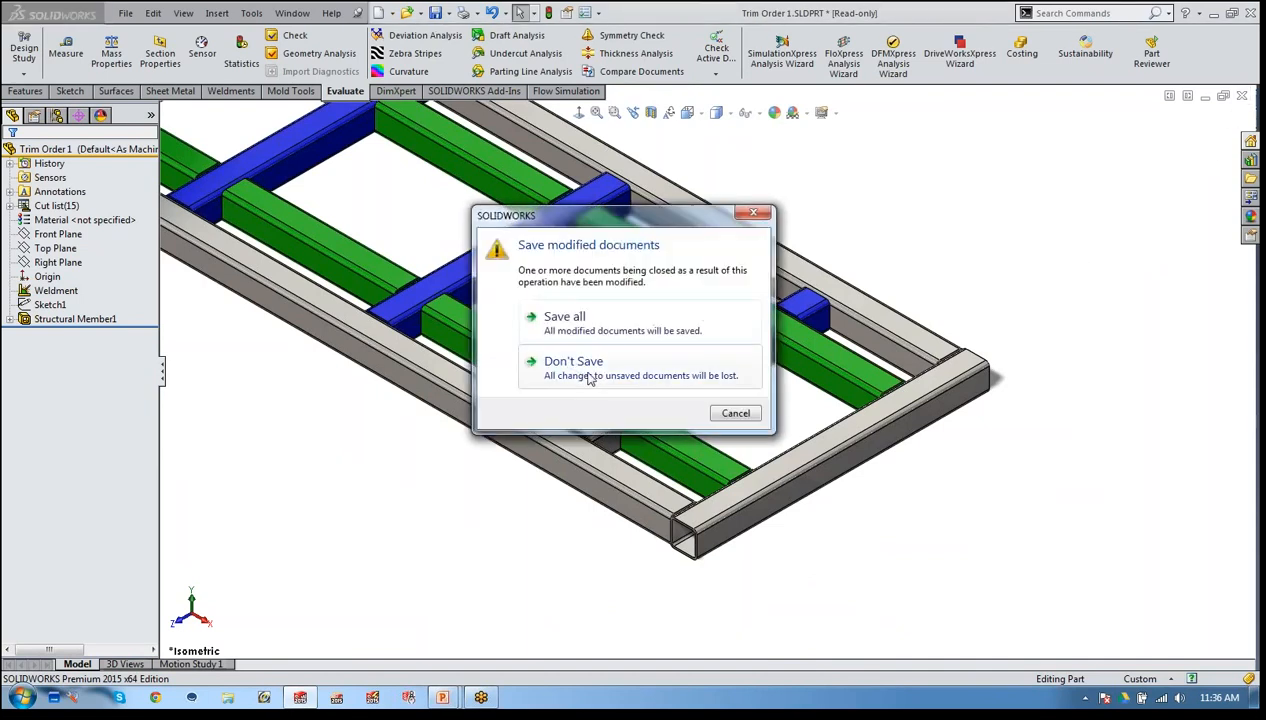
left_click(590, 370)
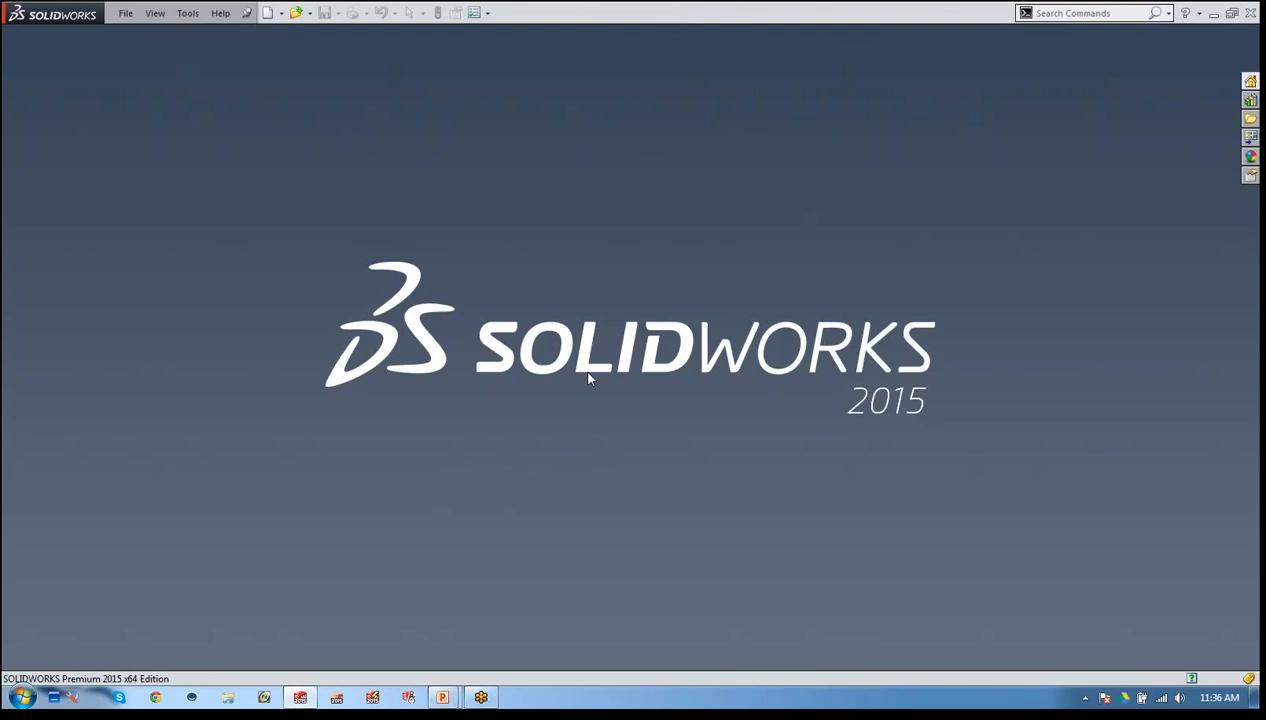
key("r")
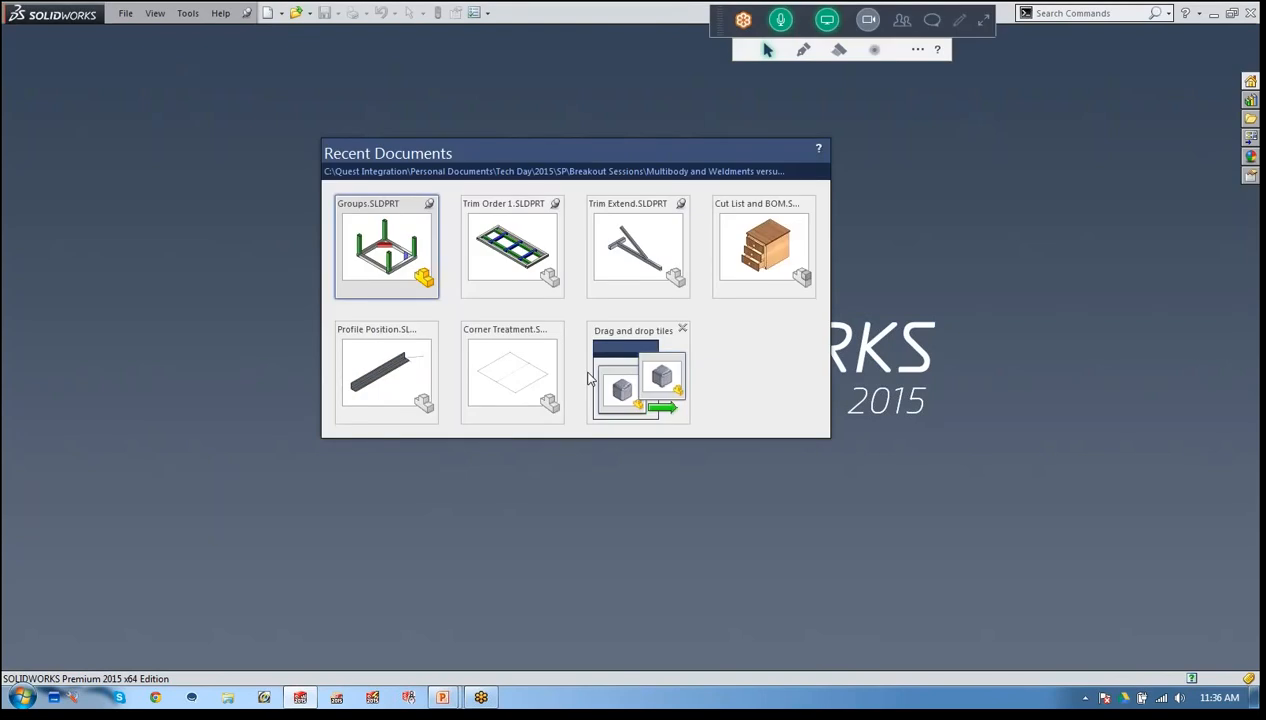
left_click(631, 261)
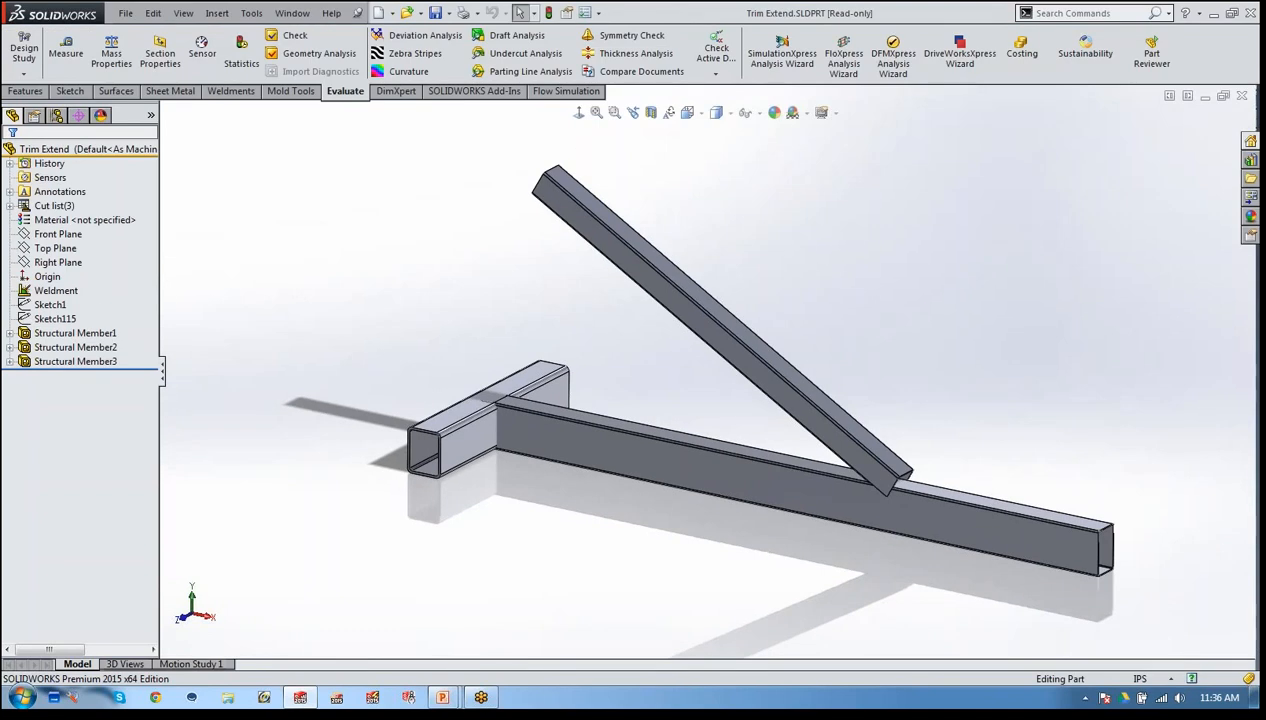
- Highlight Structural Member1, Structural Member2 and Structural Member3 in turn to identify each tube in the model
mouse_move(893, 489)
middle_mouse_down()
mouse_move(840, 397)
mouse_move(876, 481)
mouse_move(884, 468)
mouse_move(880, 487)
middle_mouse_up()
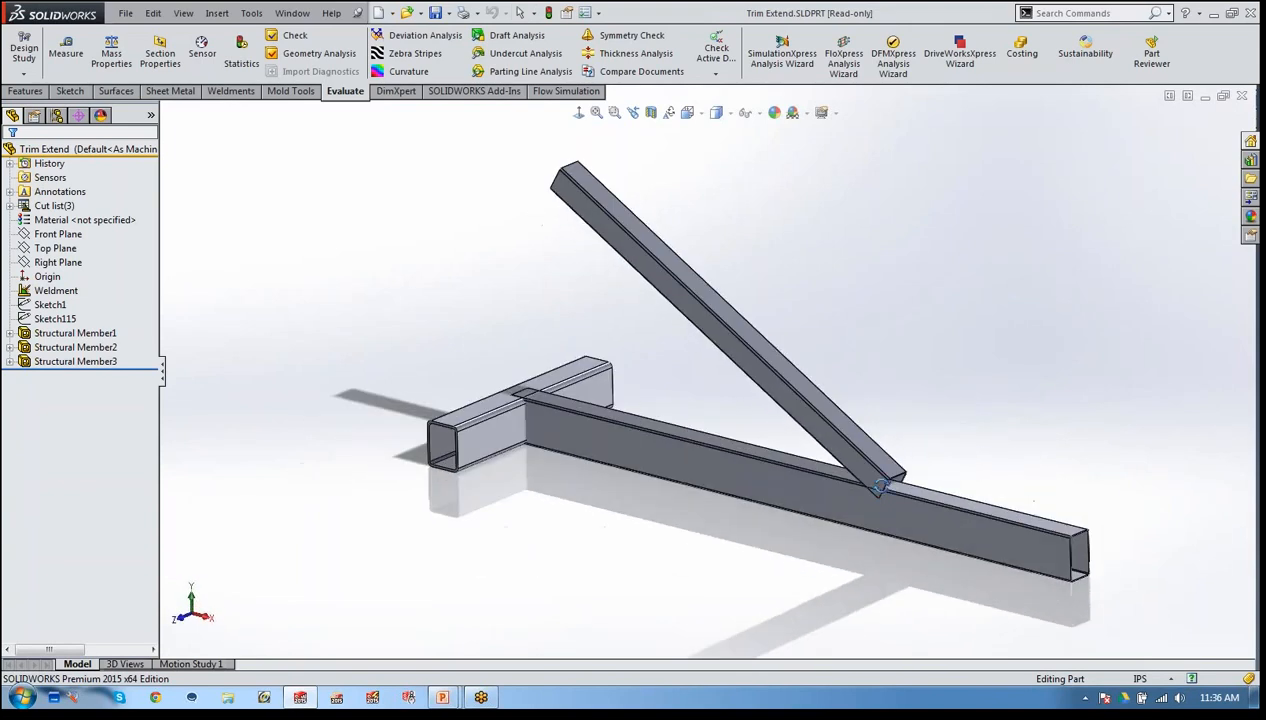
left_click(91, 335)
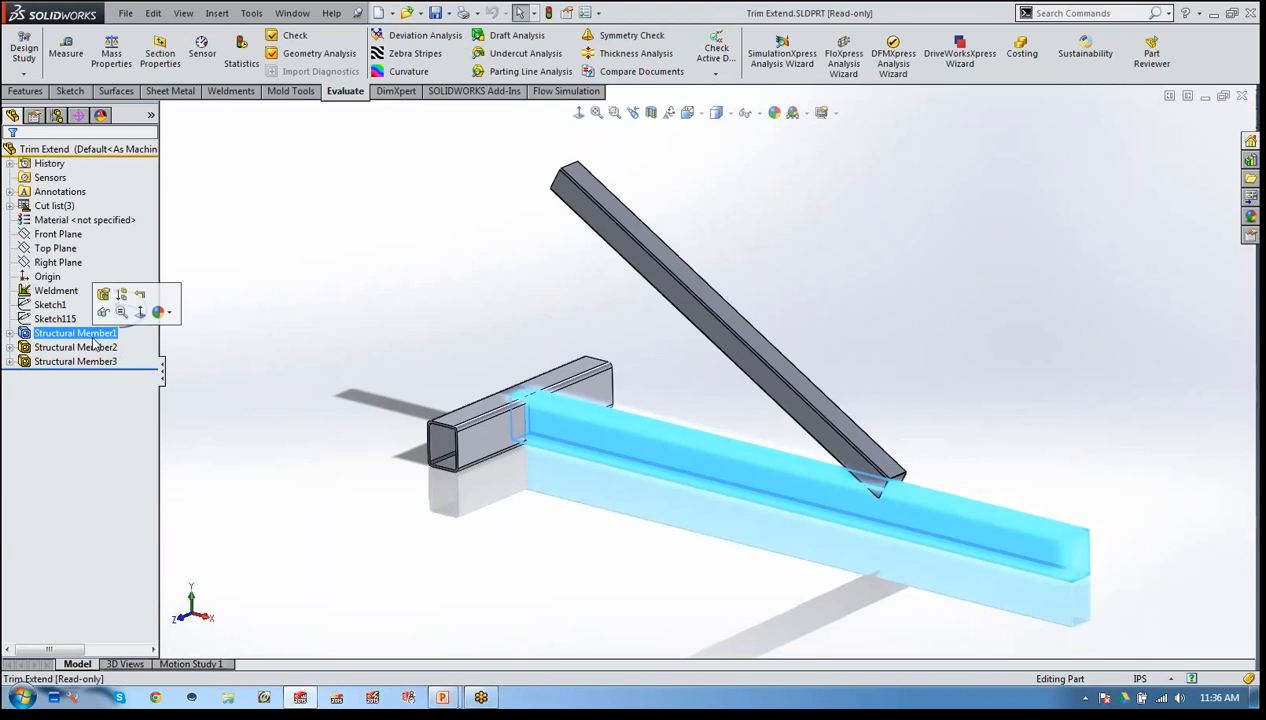
left_click(90, 347)
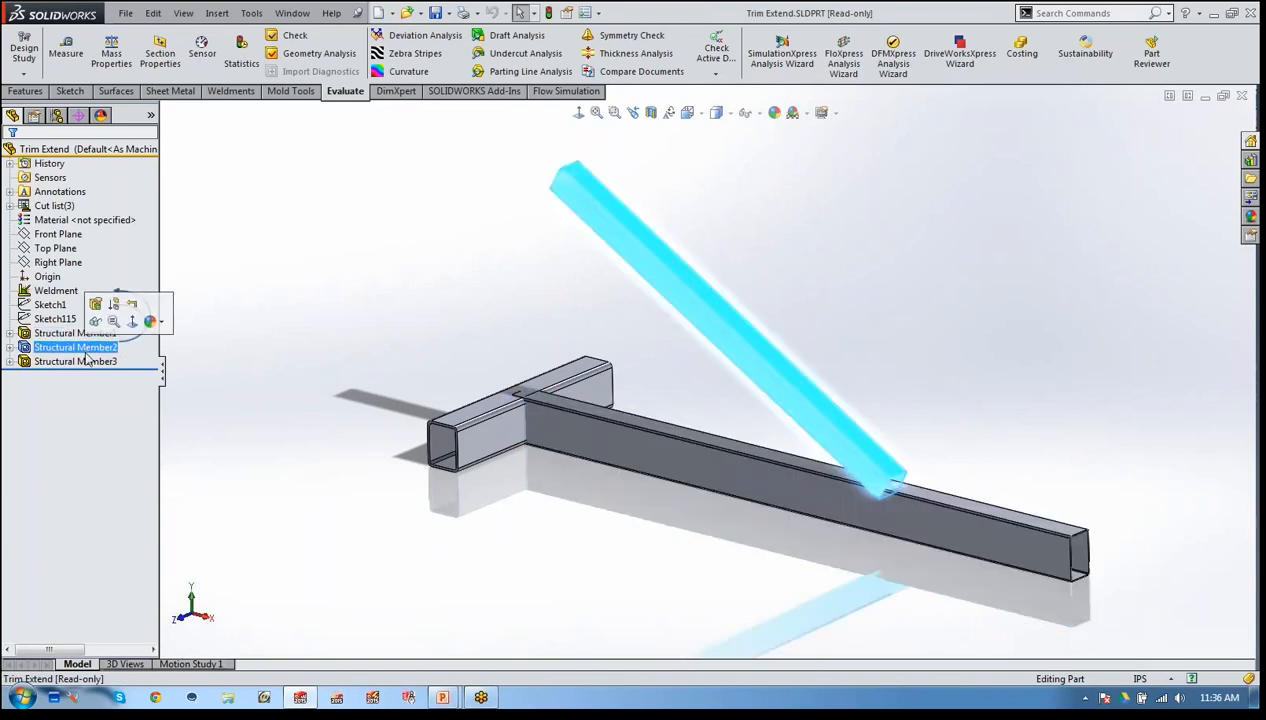
left_click(88, 362)
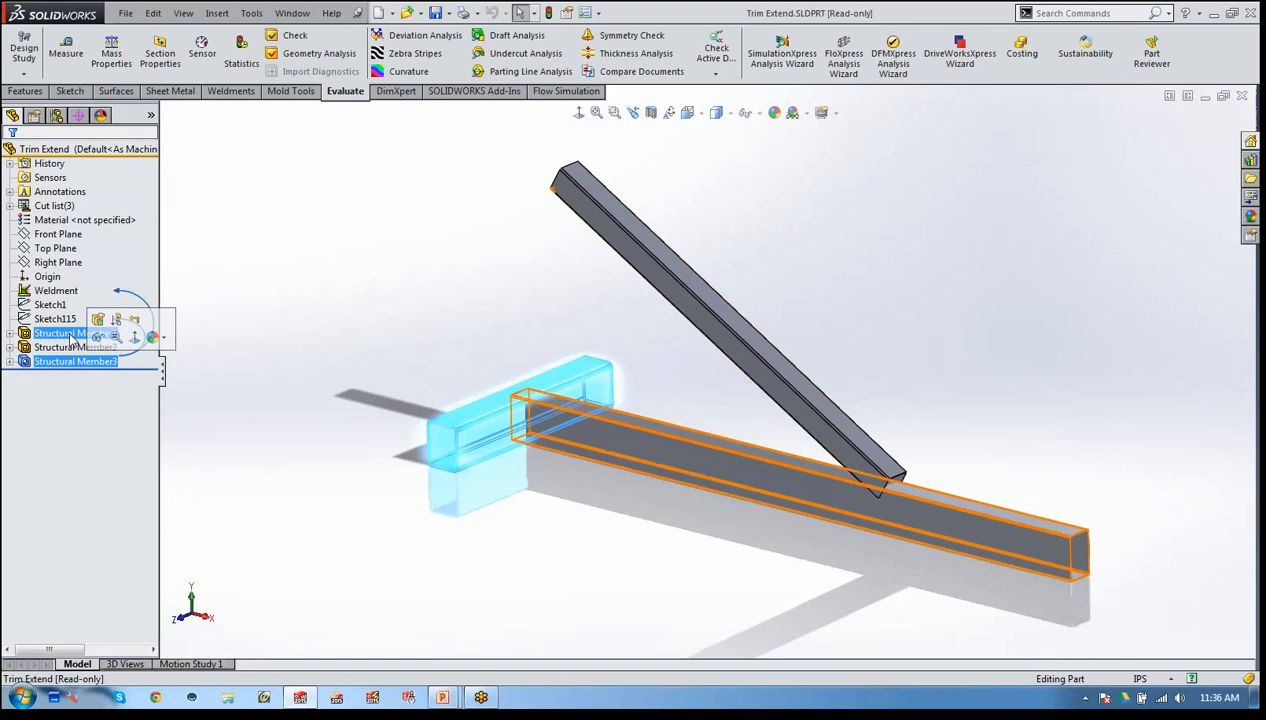
left_click(73, 335)
left_click(438, 274)
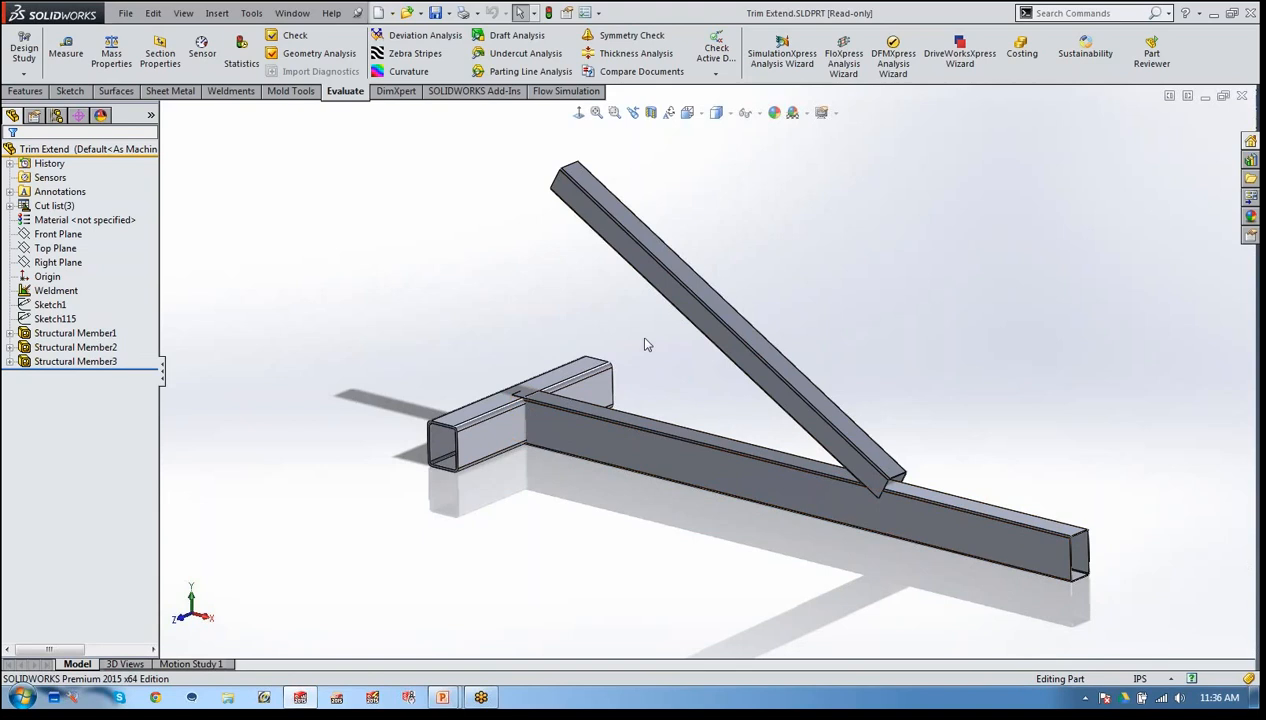
- Set up a Trim/Extend with Structural Member2 as the body to trim and the body of Structural Member1 as trimming boundary
left_click(211, 94)
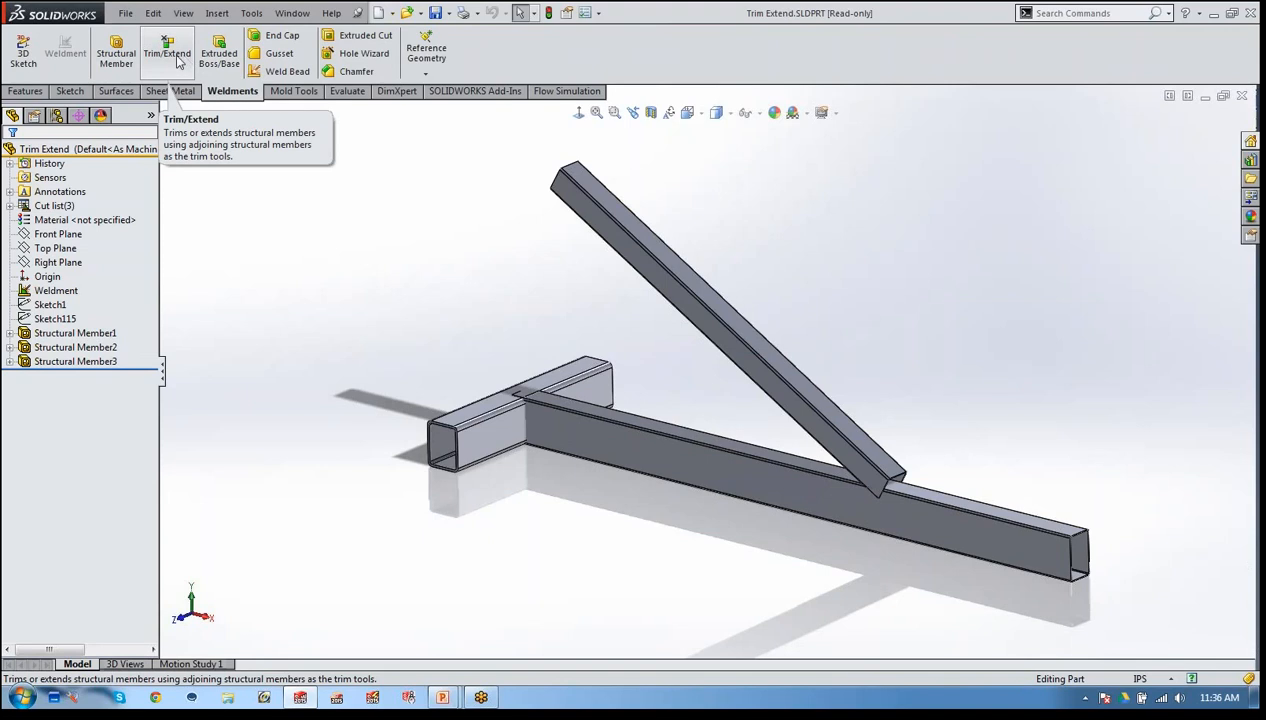
left_click(177, 61)
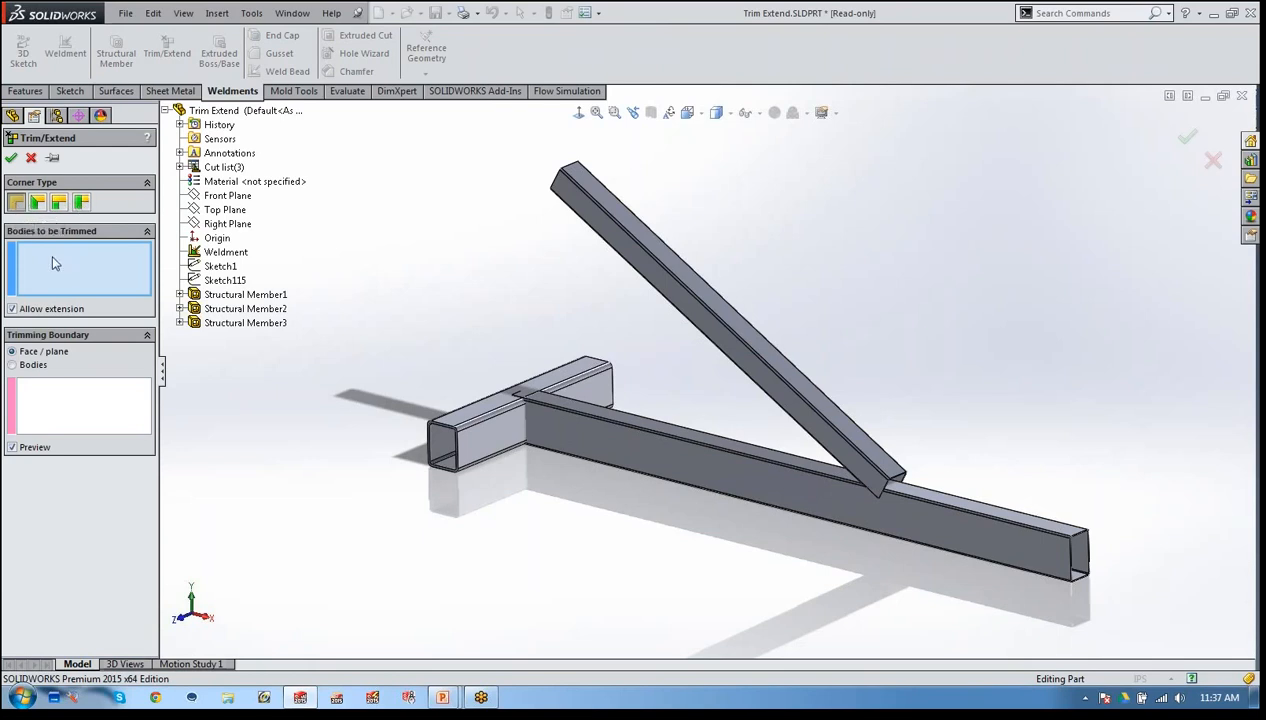
left_click(748, 362)
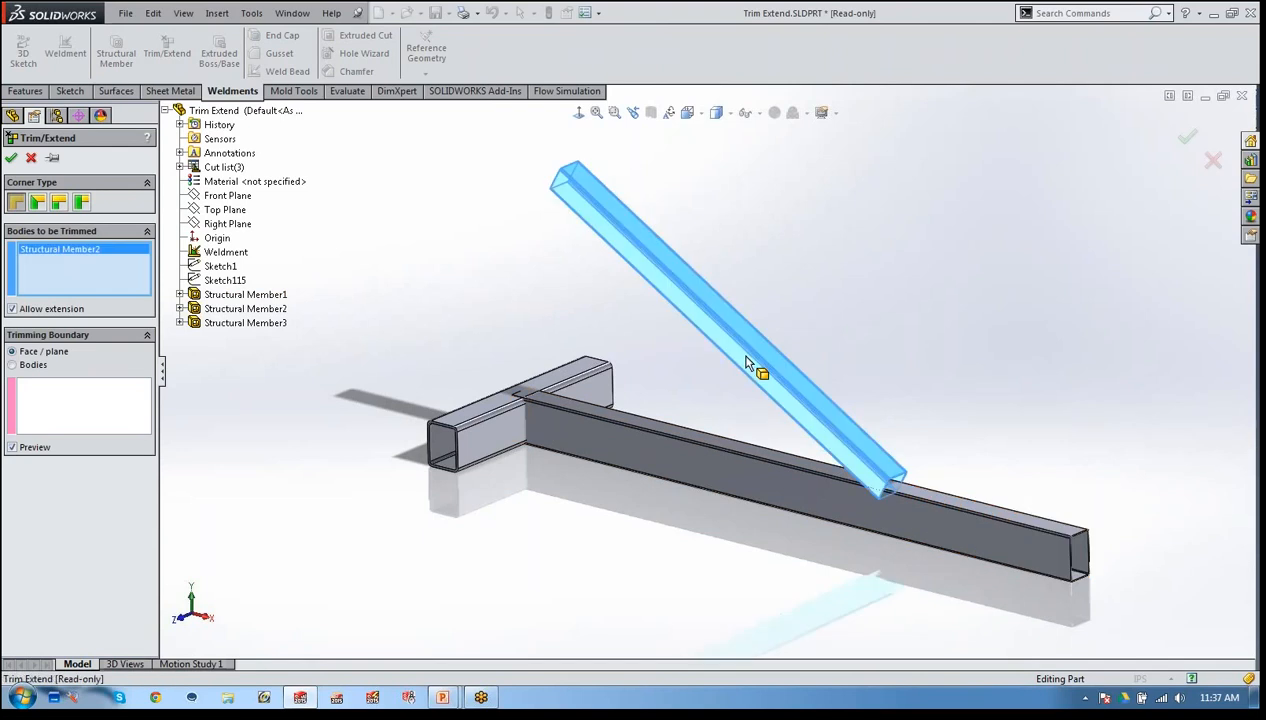
left_click(91, 396)
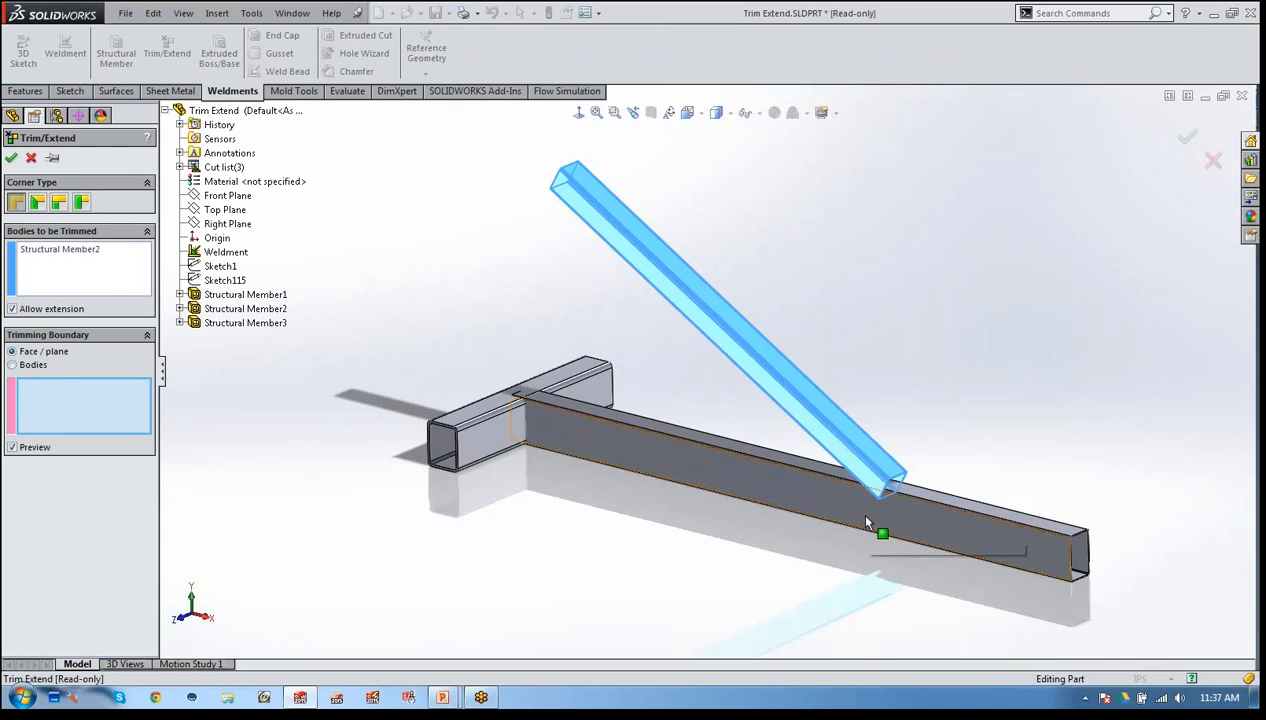
left_click(32, 365)
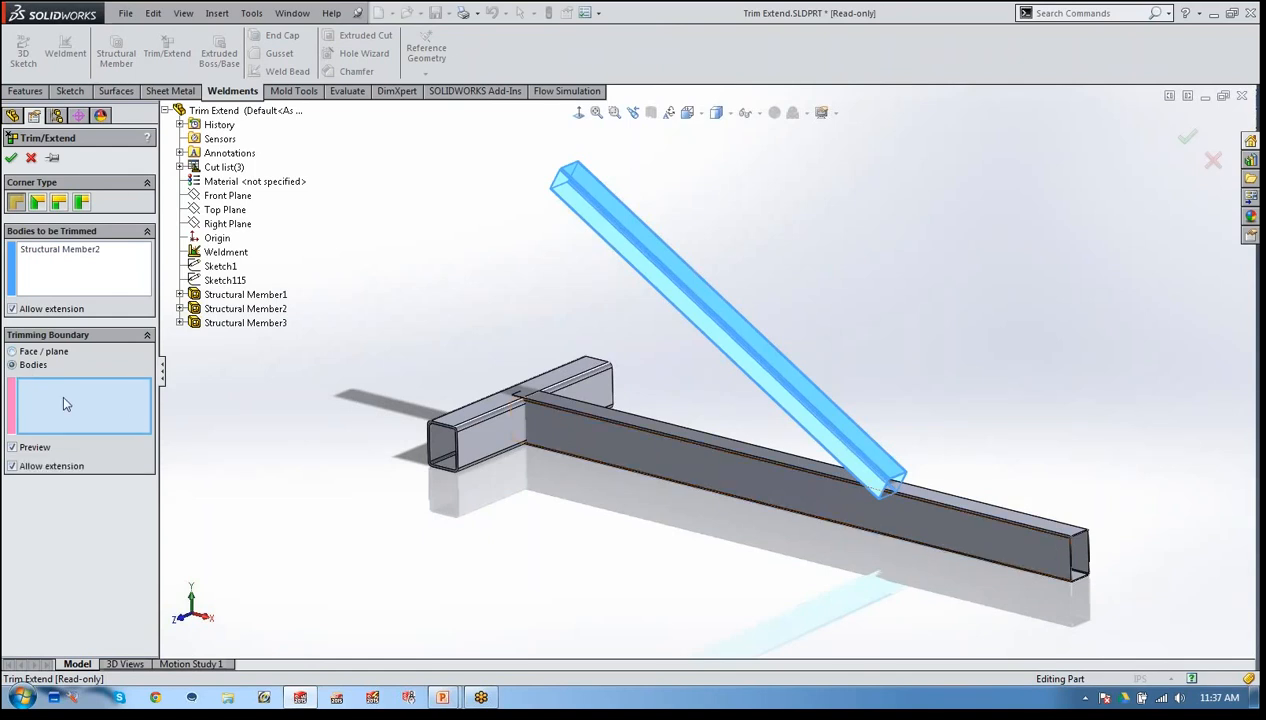
left_click(767, 468)
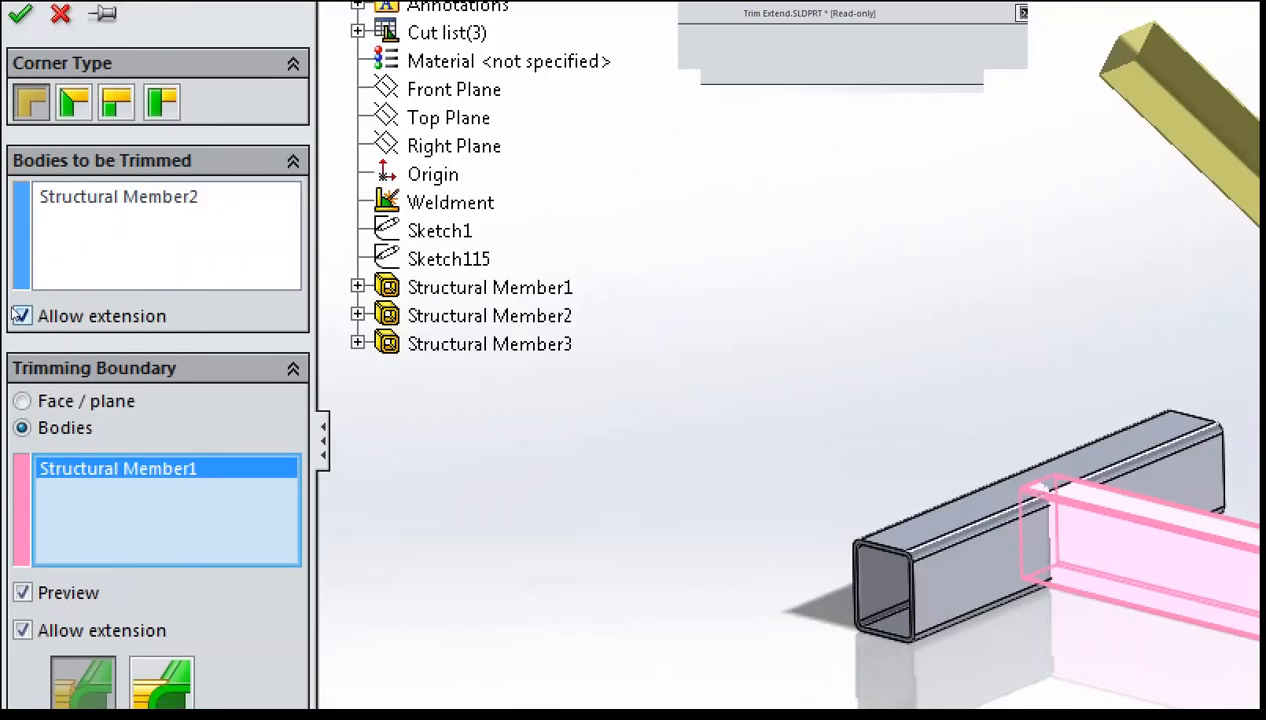
- Compare Structural Member2's trim preview with Allow extension off and on, leave it on, and accept the trim
left_click(21, 316)
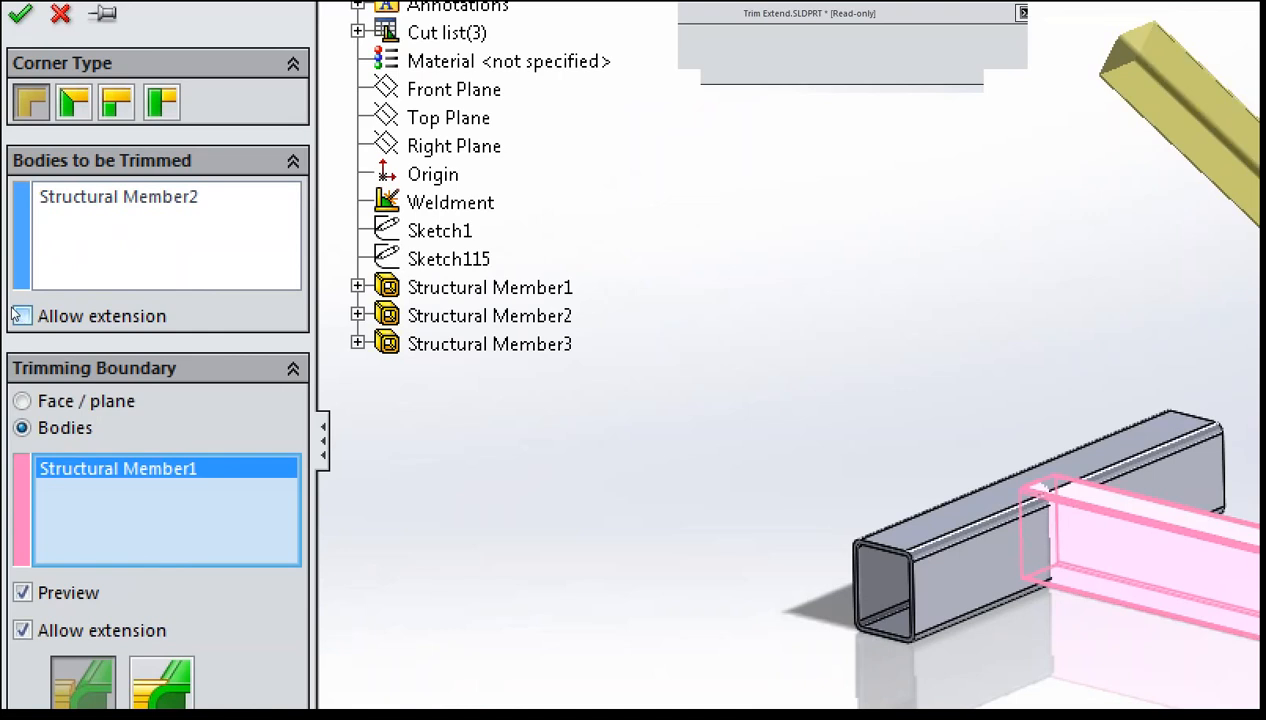
scroll(889, 490, "down", 5)
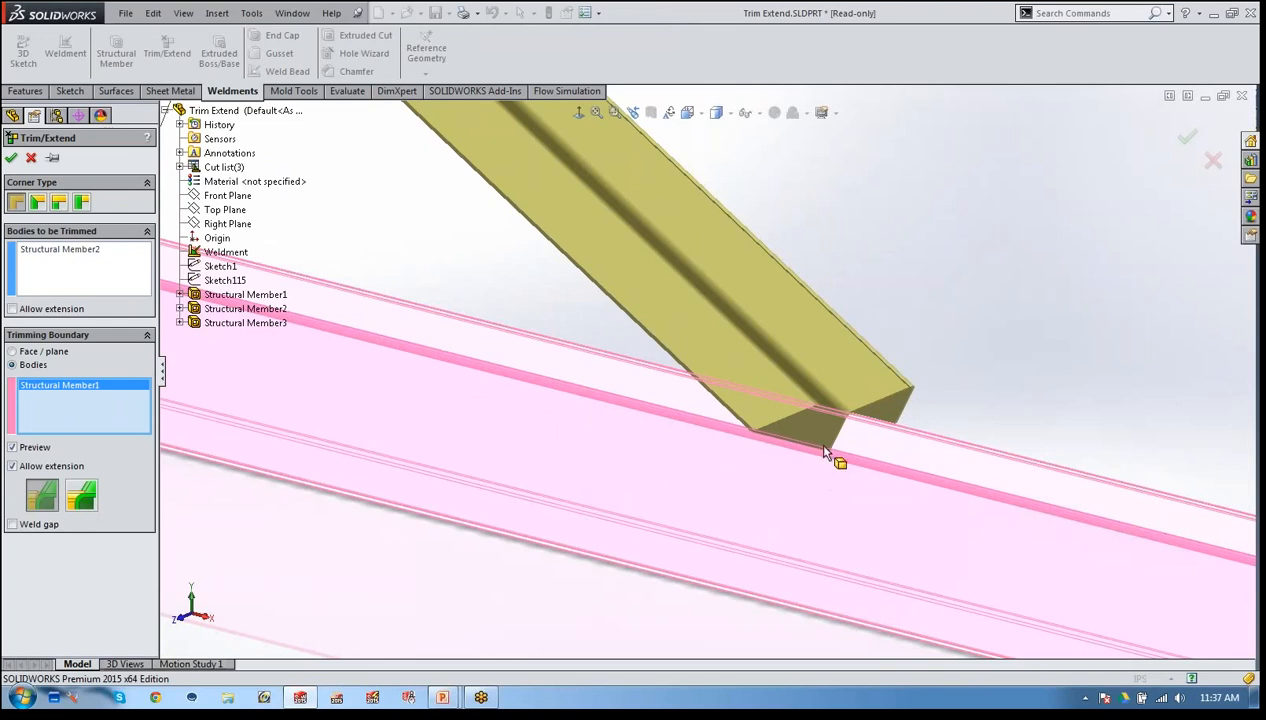
left_click(12, 309)
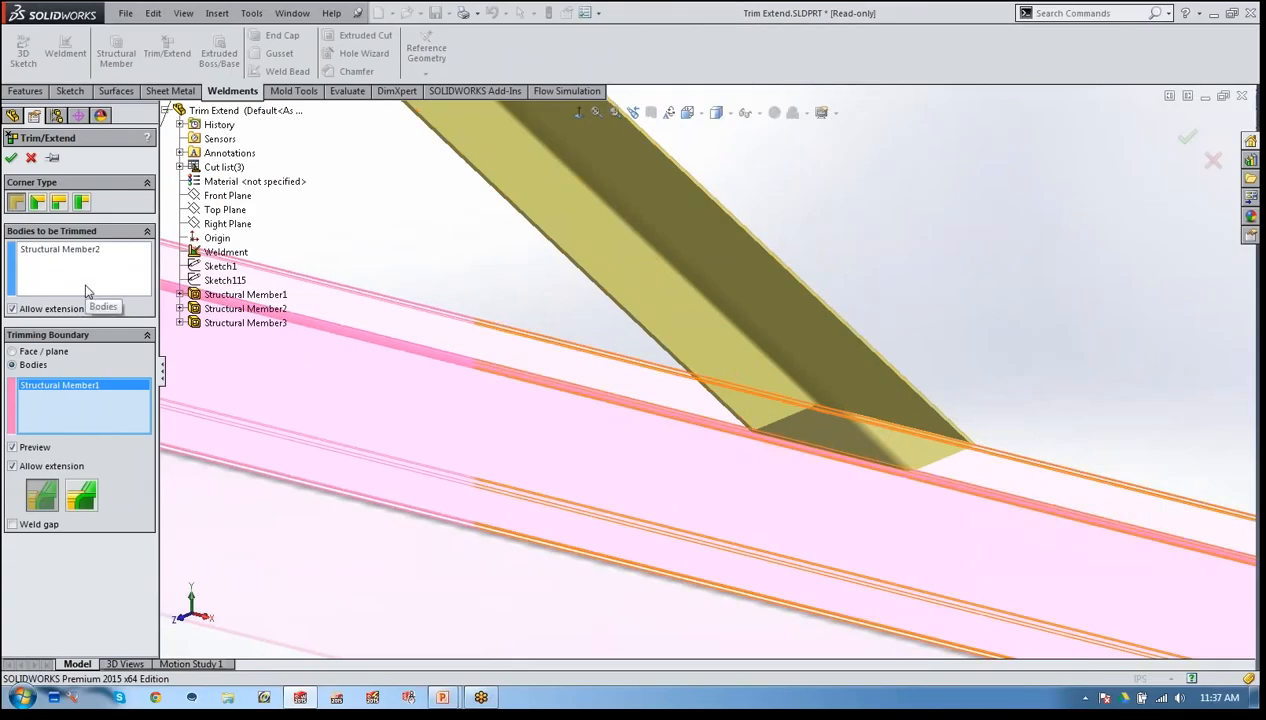
left_click(12, 160)
scroll(548, 434, "up", 5)
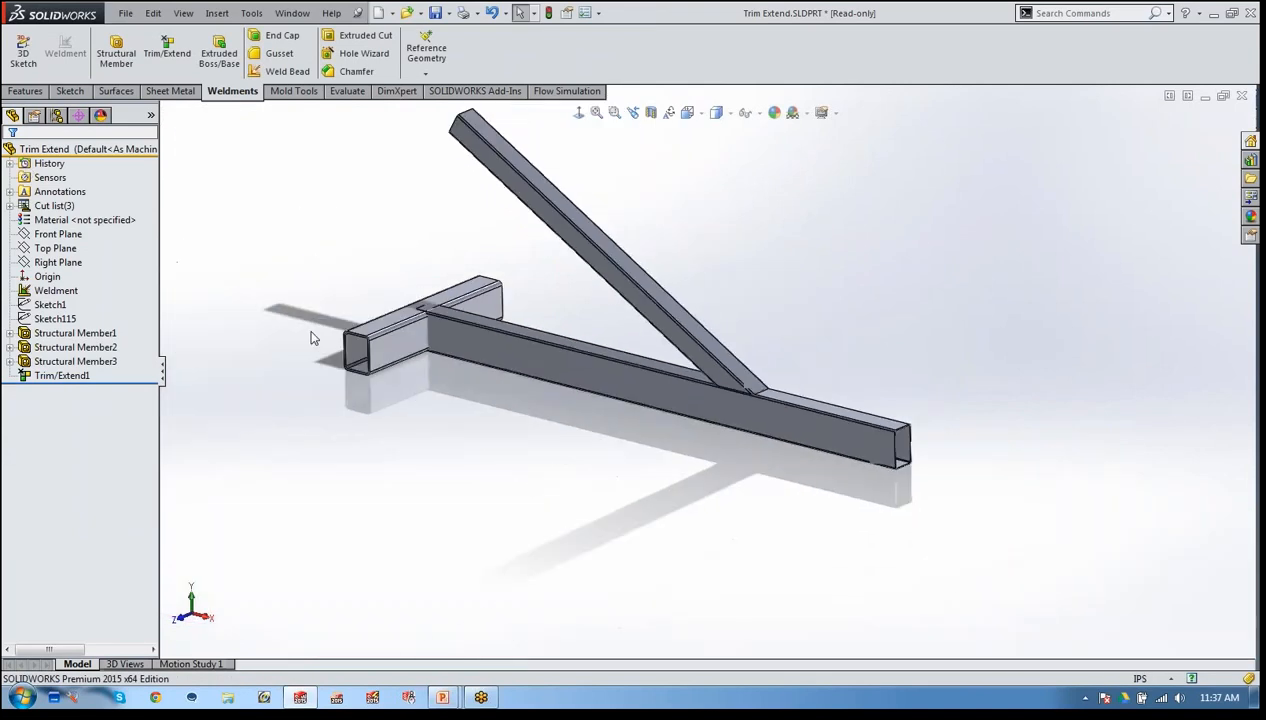
- Set up a second Trim/Extend with Structural Member3 as the body to trim and the body of Structural Member1 as trimming boundary
scroll(311, 336, "down", 5)
left_click(168, 50)
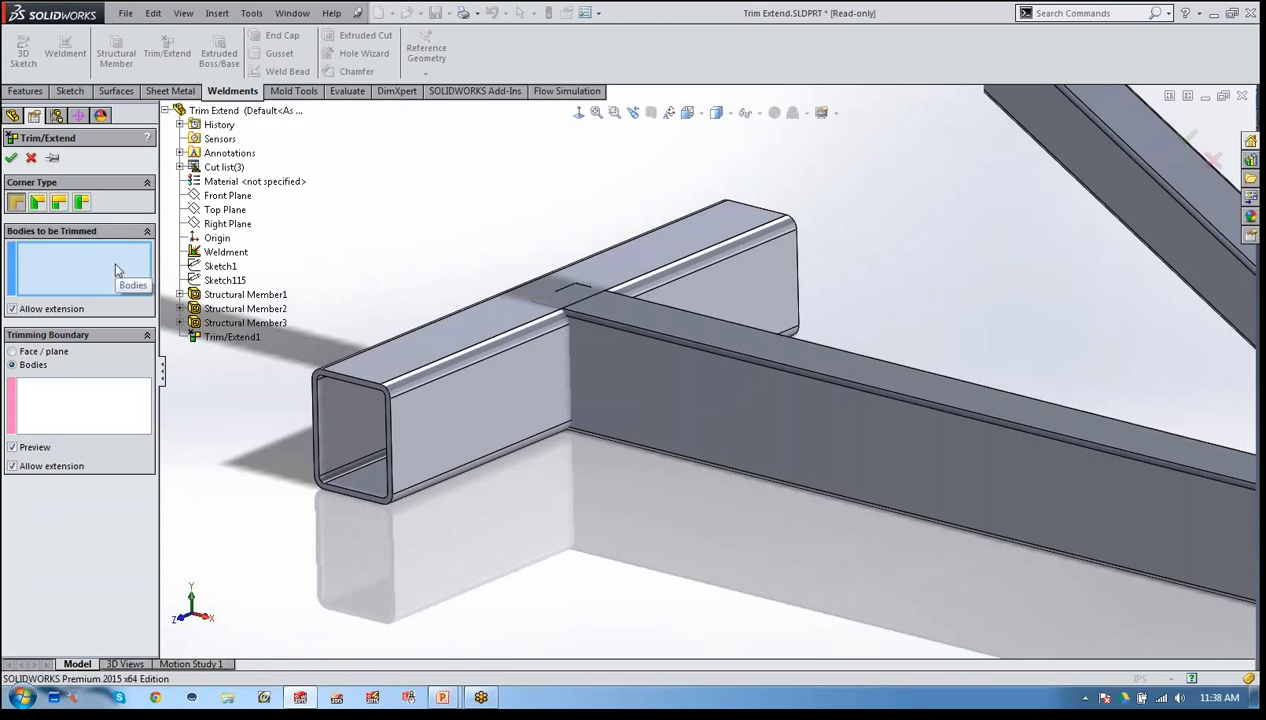
left_click(469, 342)
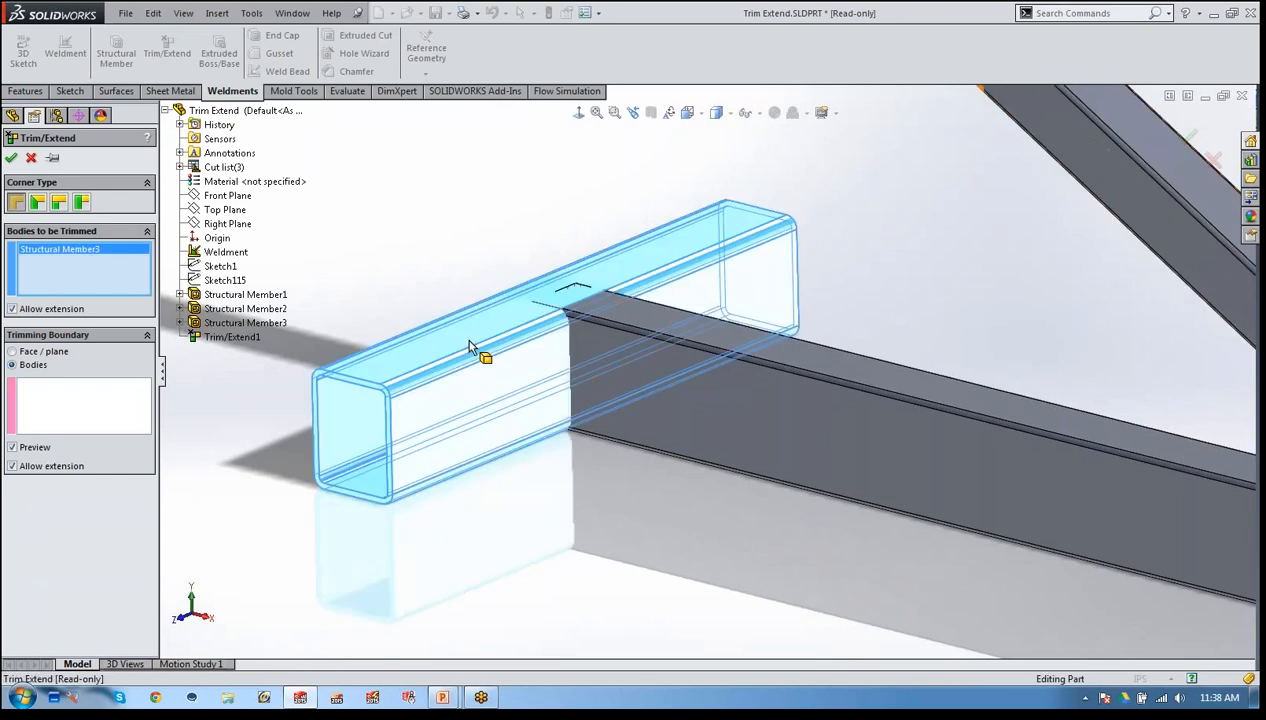
left_click(64, 392)
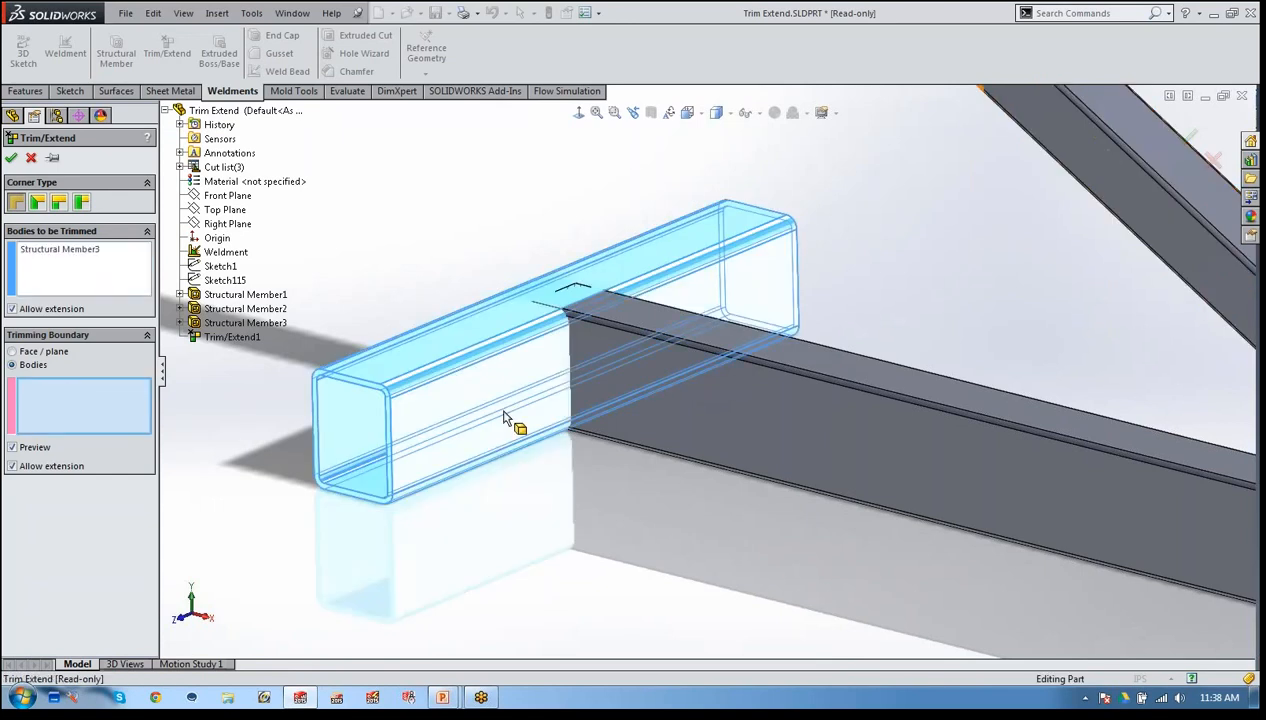
left_click(708, 398)
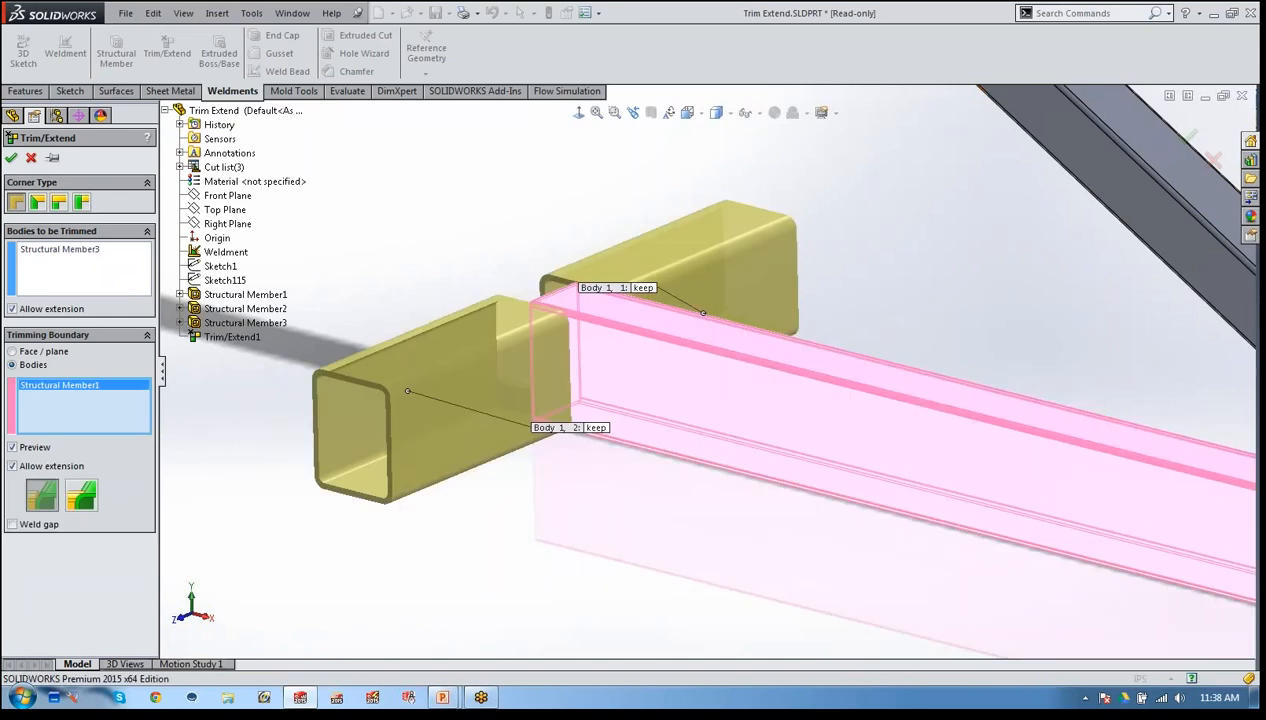
- Move the two piece callouts of Structural Member3 clear of the tubes and try discarding each piece, leaving both set to keep
left_click_drag(612, 284, 883, 198)
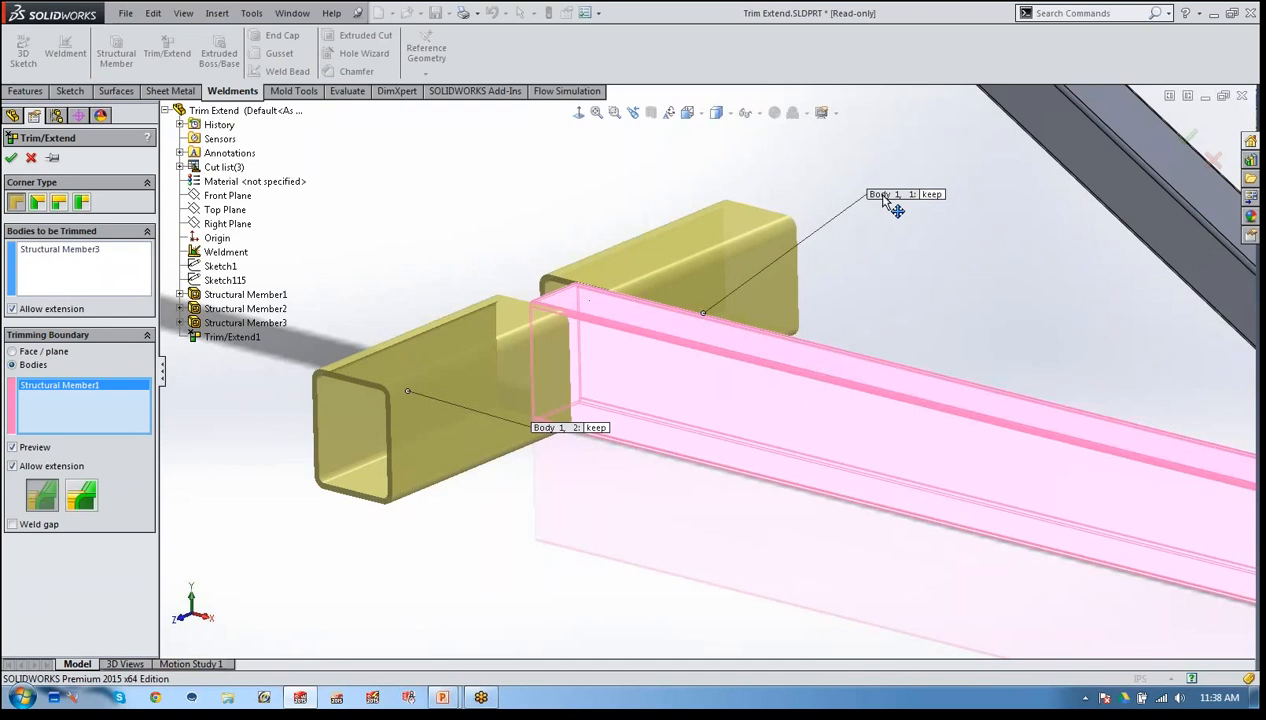
left_click_drag(565, 432, 477, 556)
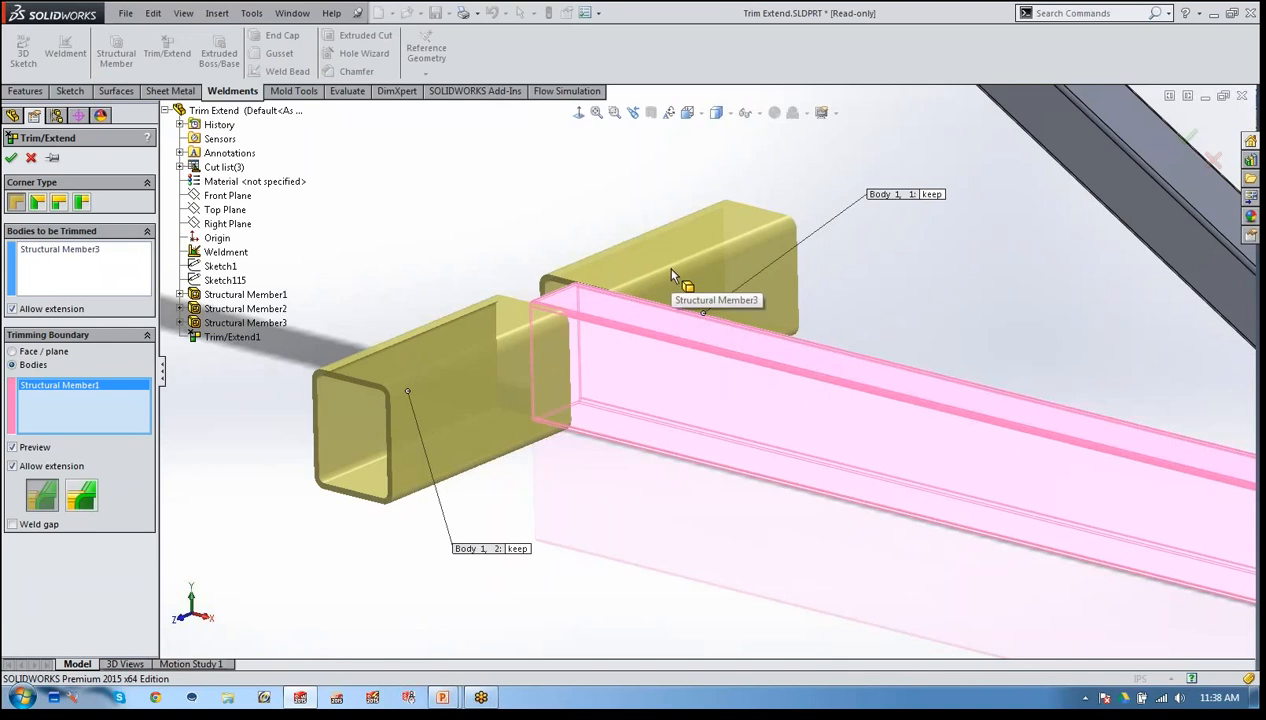
left_click(518, 549)
left_click(522, 549)
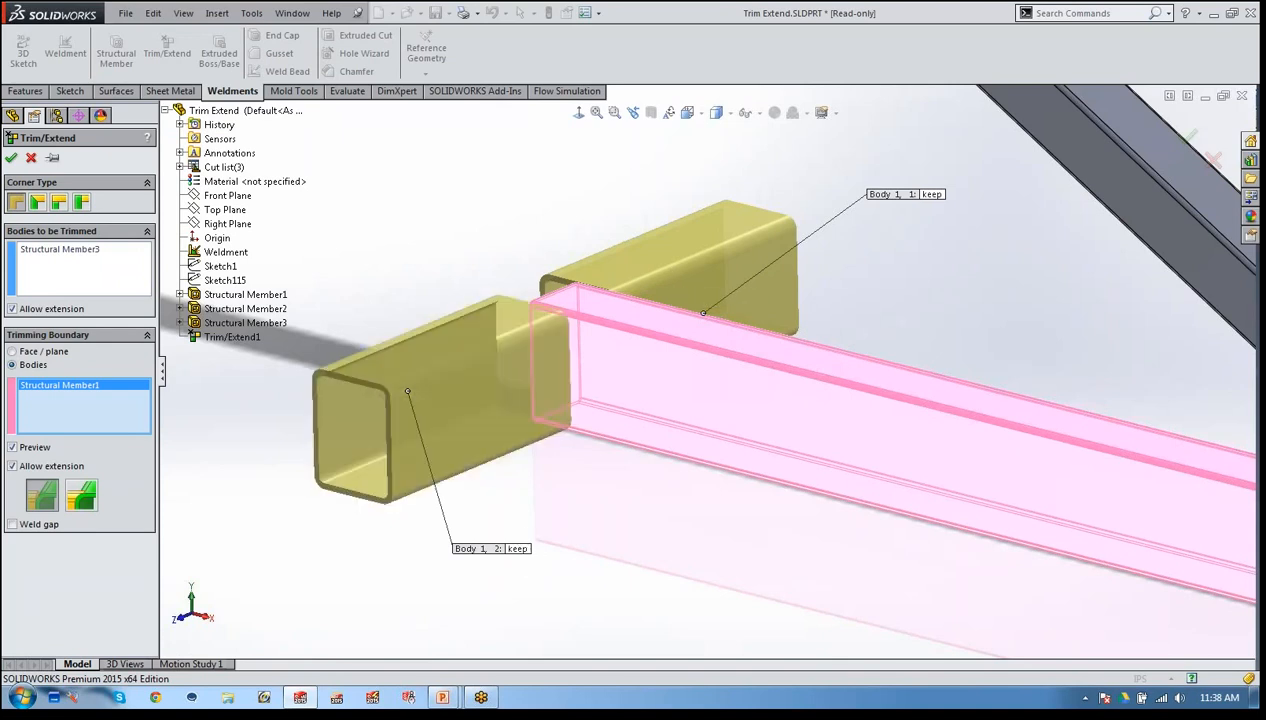
left_click(935, 195)
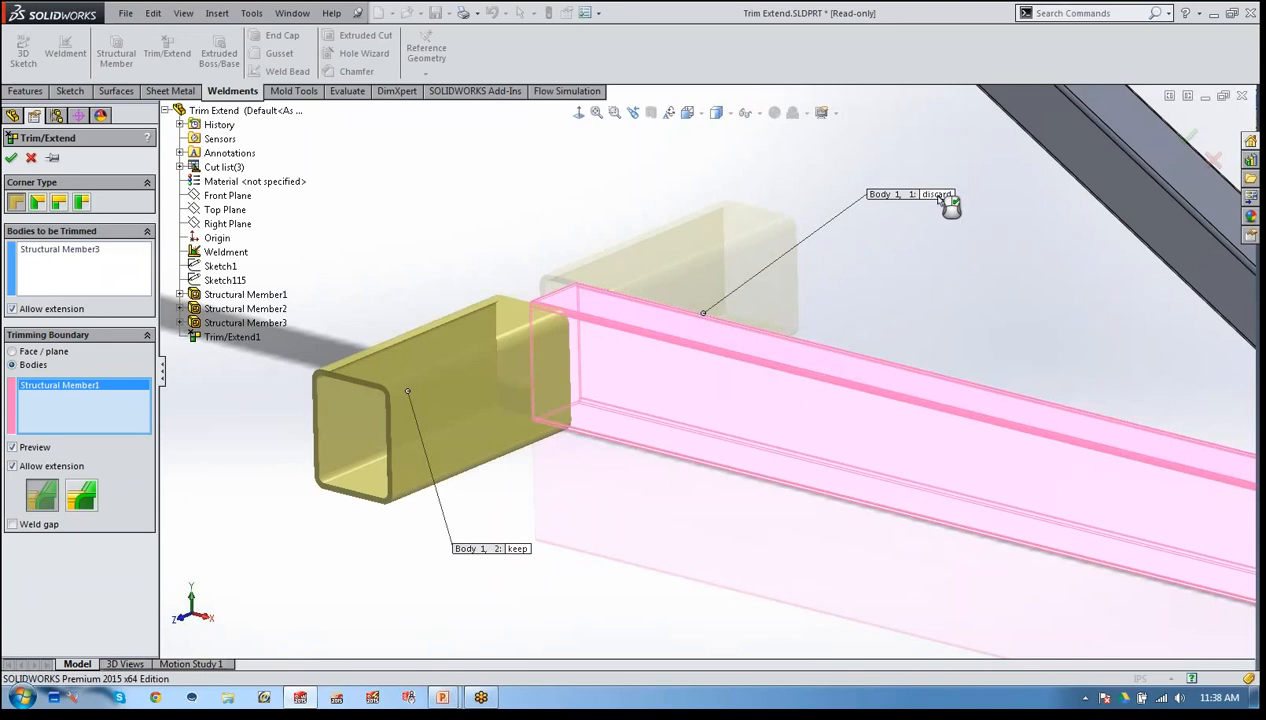
left_click(936, 195)
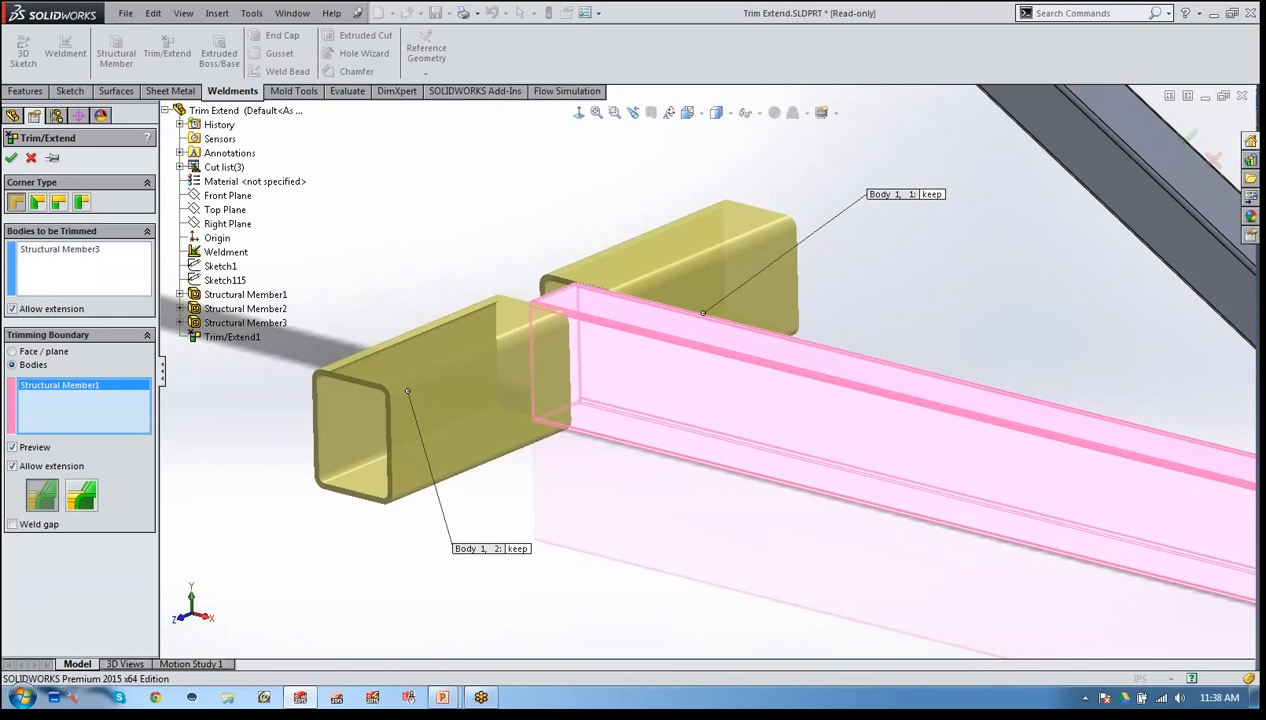
- Compare Structural Member3's trim preview with the trimming boundary's Allow extension off and on, leaving it on
left_click(12, 466)
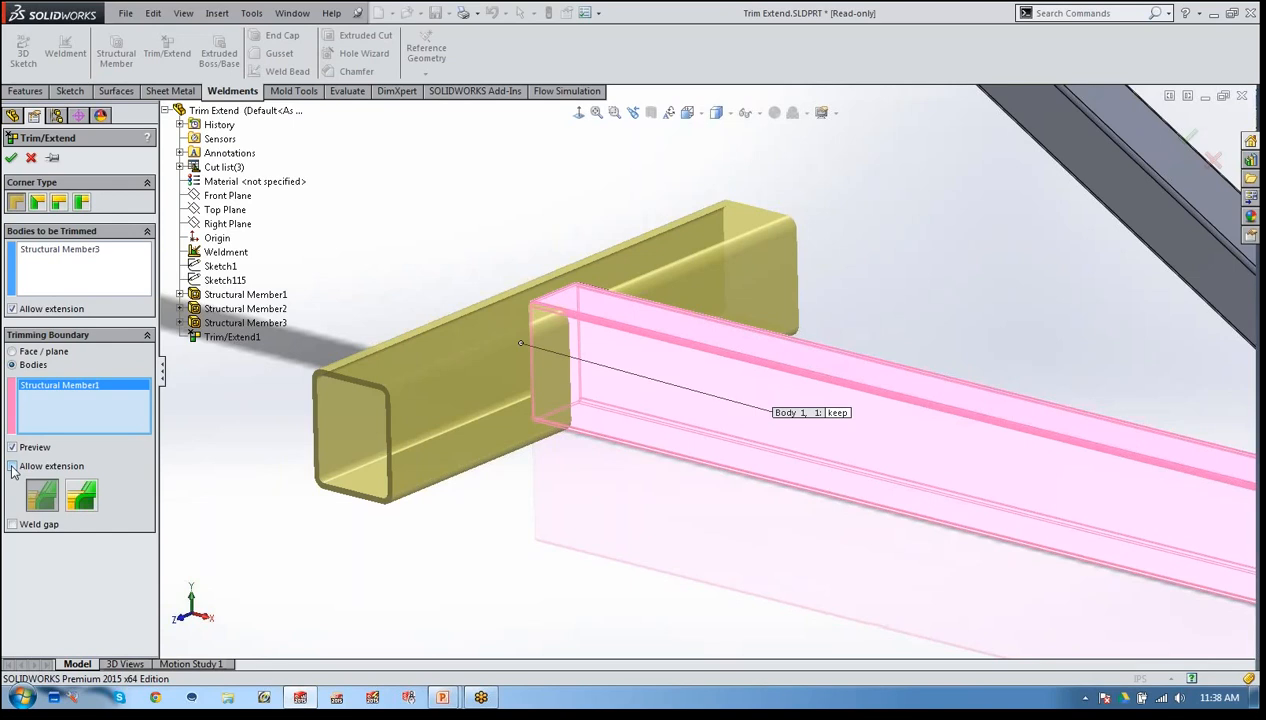
left_click(12, 466)
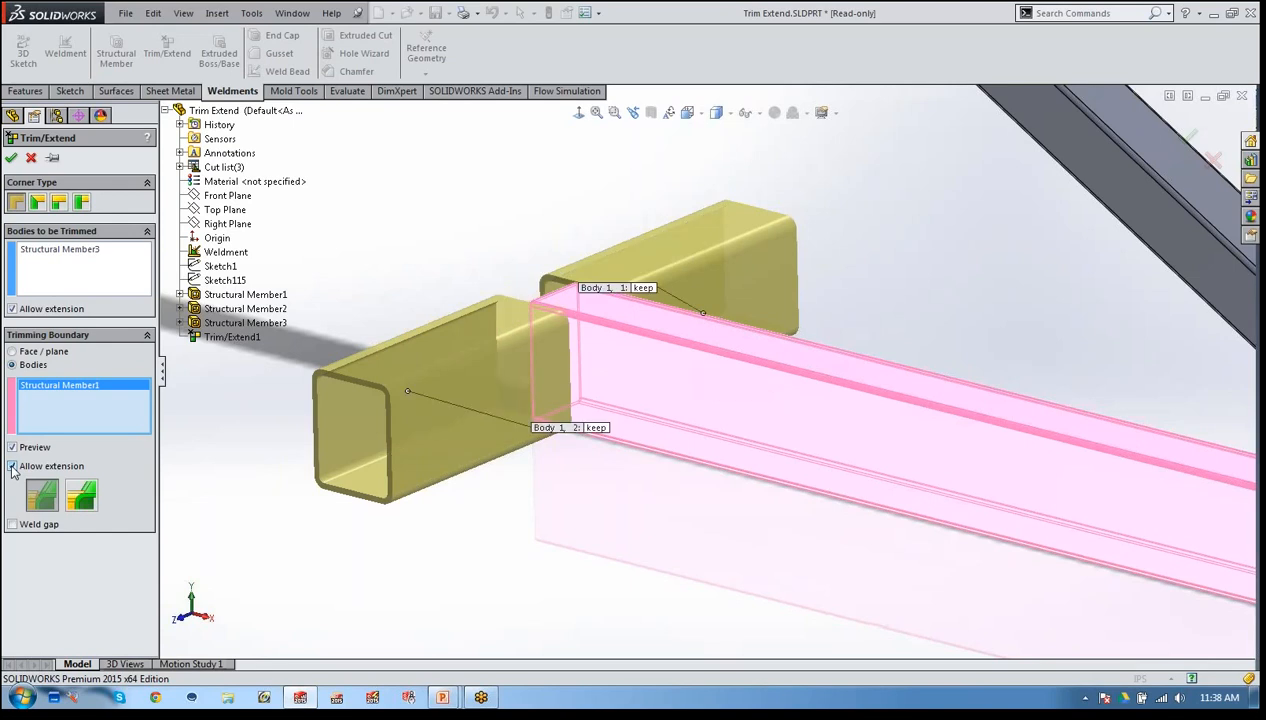
left_click(12, 466)
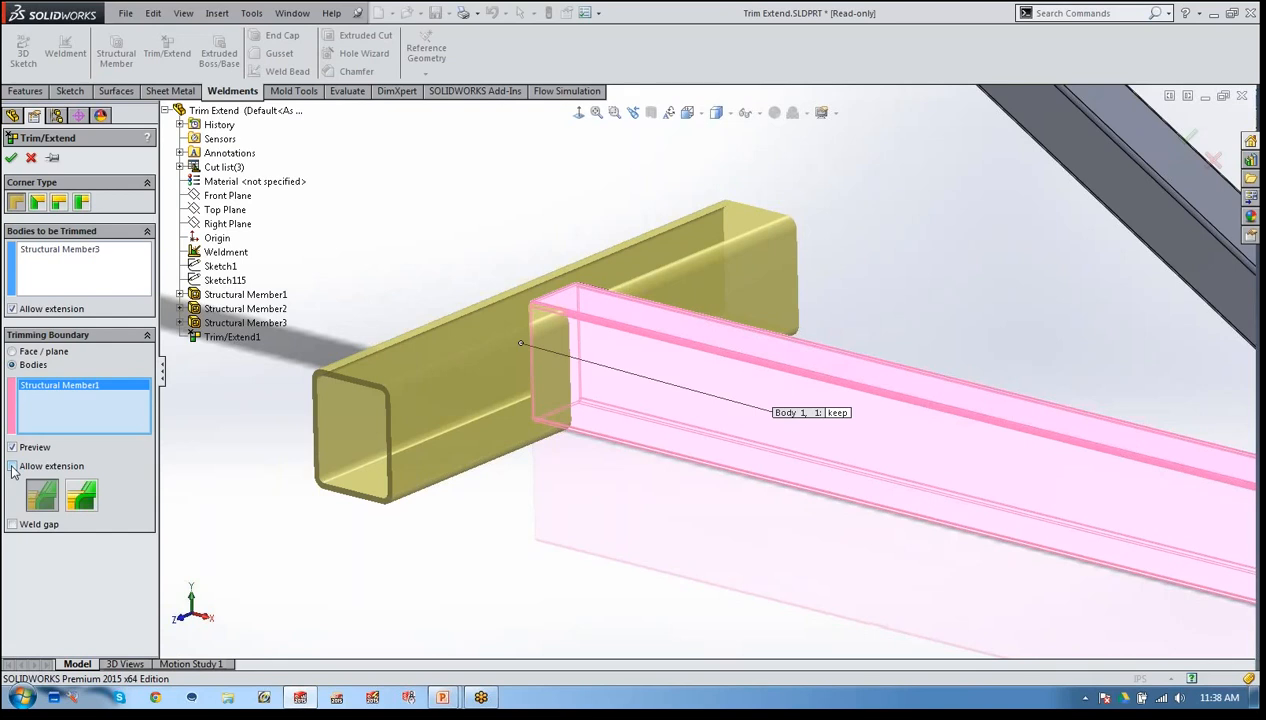
left_click(12, 466)
- Compare the coped cut with the simple cut between bodies at the tube joint, and leave the simple cut selected
middle_click_drag(464, 432, 461, 386)
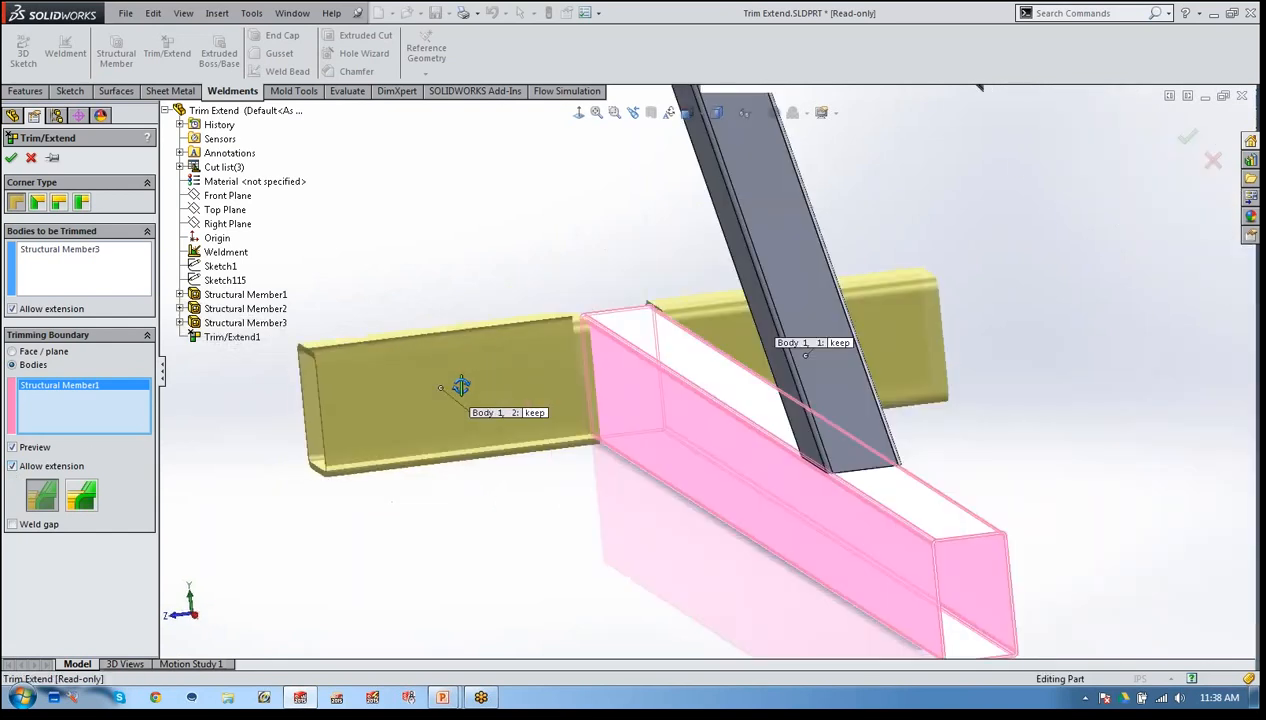
scroll(669, 315, "down", 10)
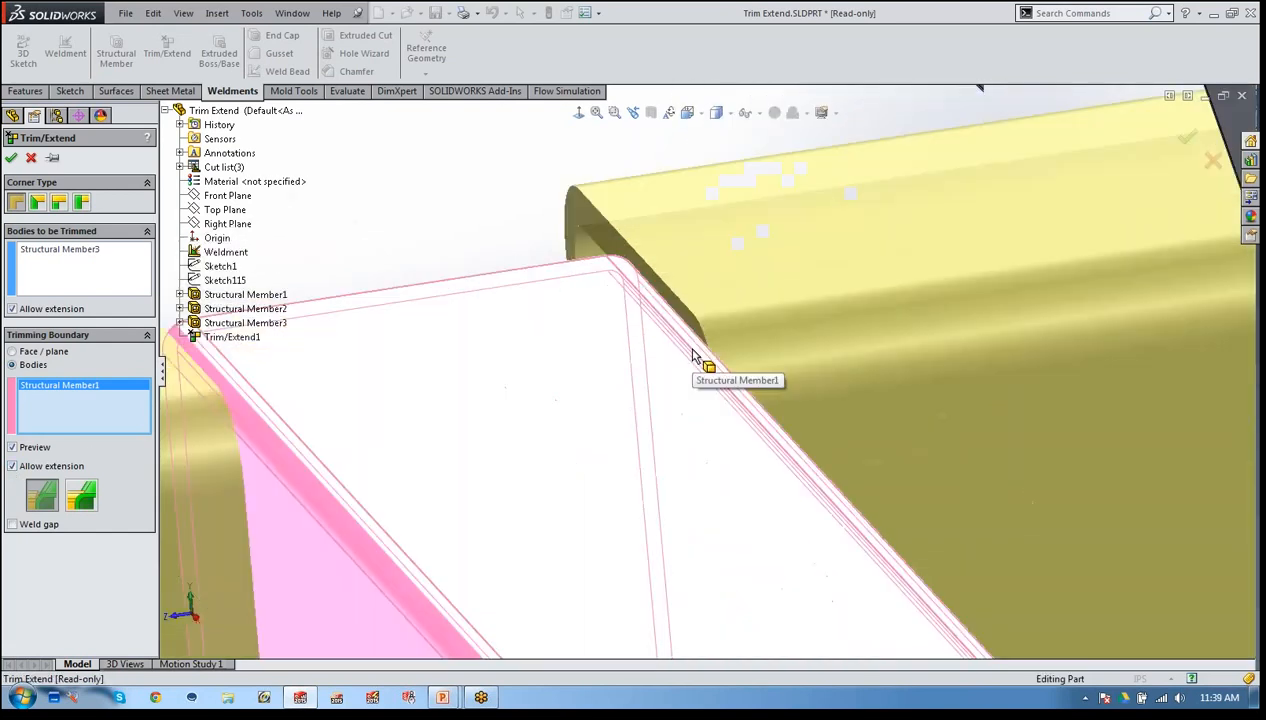
left_click(80, 495)
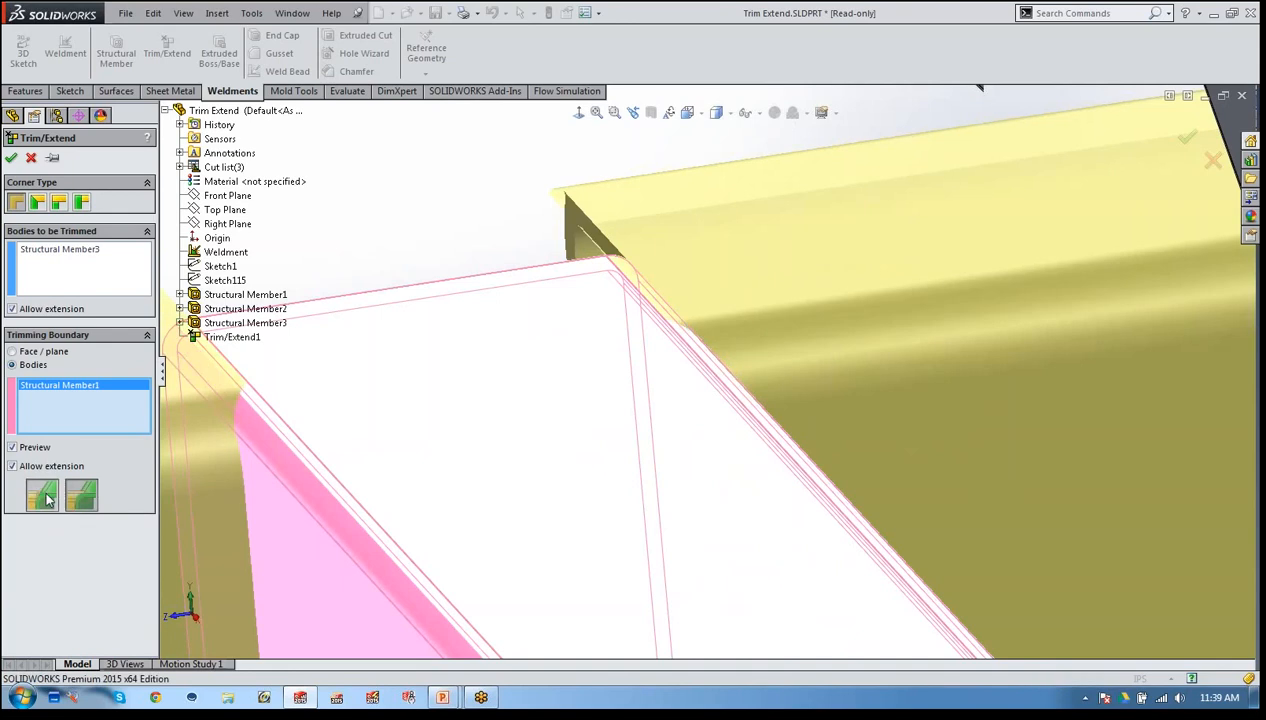
left_click(45, 497)
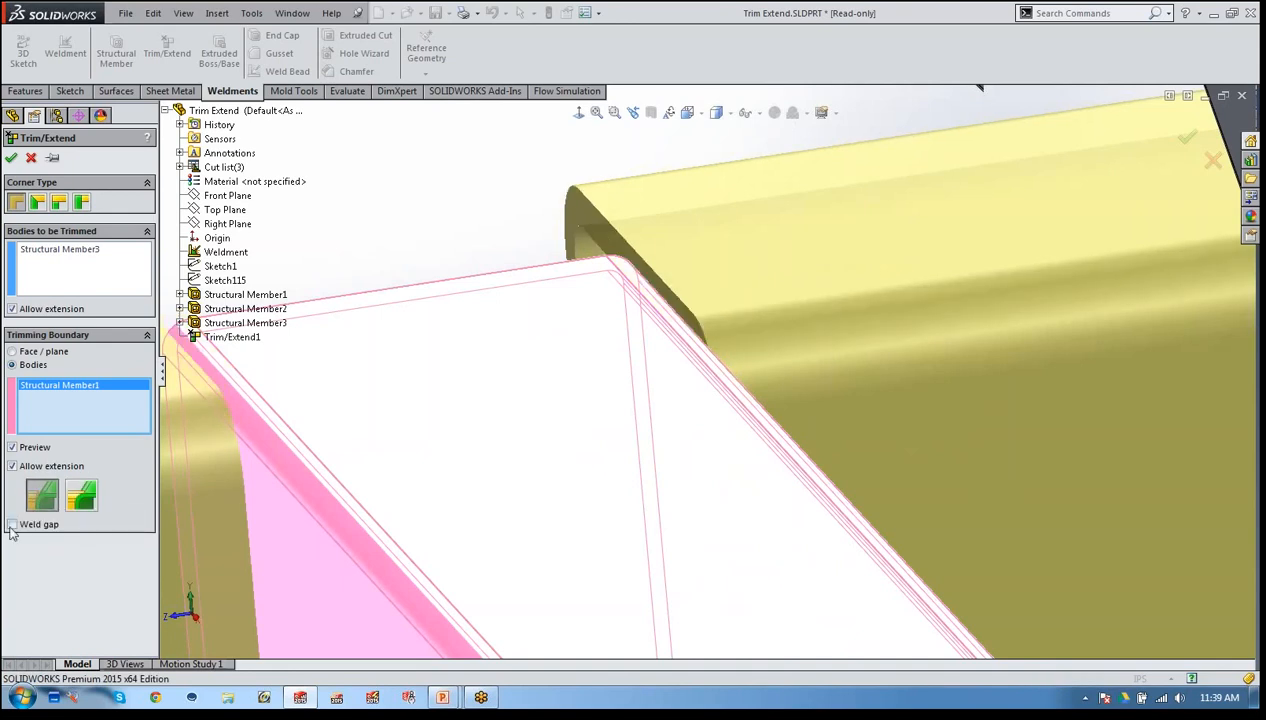
- Add a 0.30 in weld gap to the trim of Structural Member3, accept the trim and inspect the gap at the joint
left_click(12, 525)
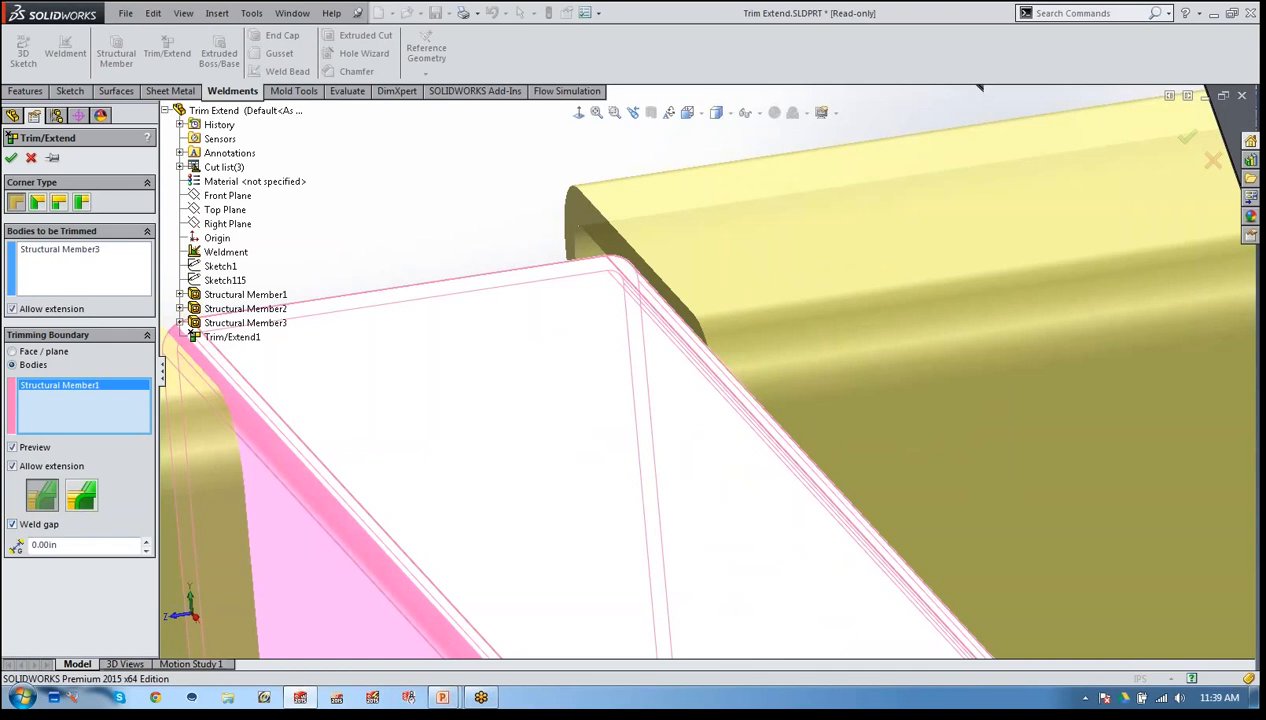
left_click(146, 541)
left_click(146, 541)
left_click(146, 541)
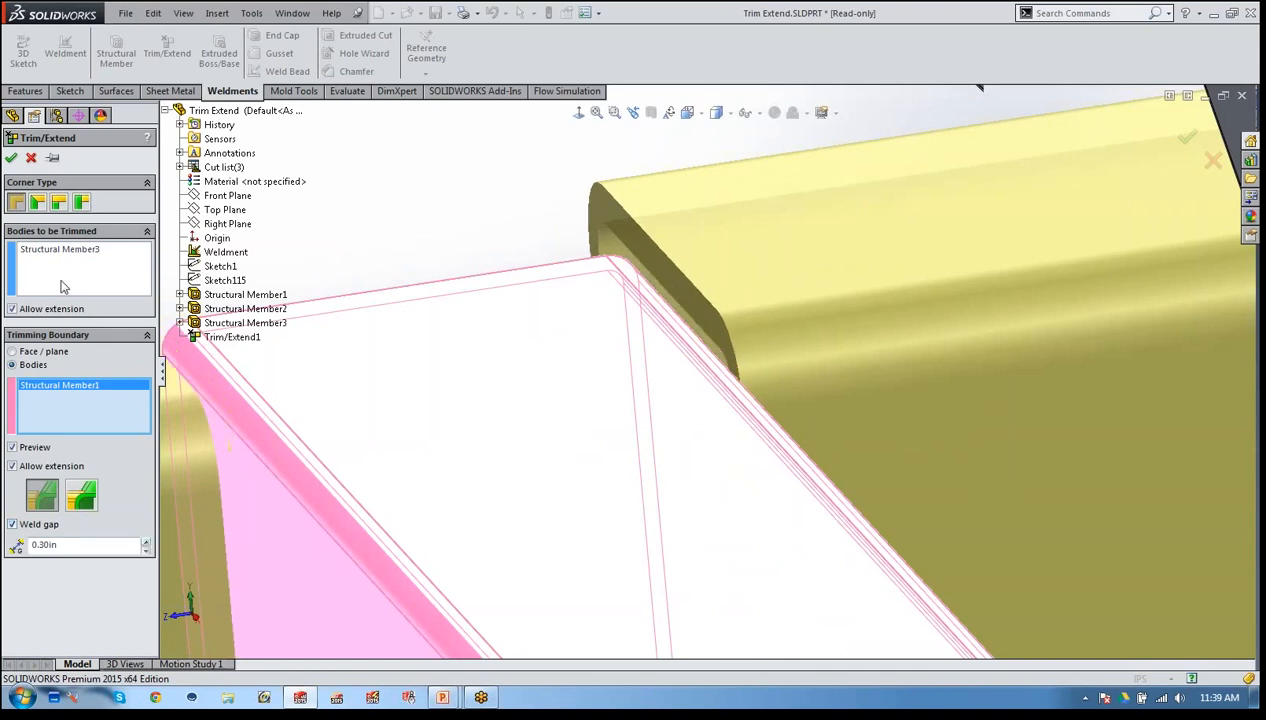
left_click(11, 159)
scroll(716, 537, "up", 4)
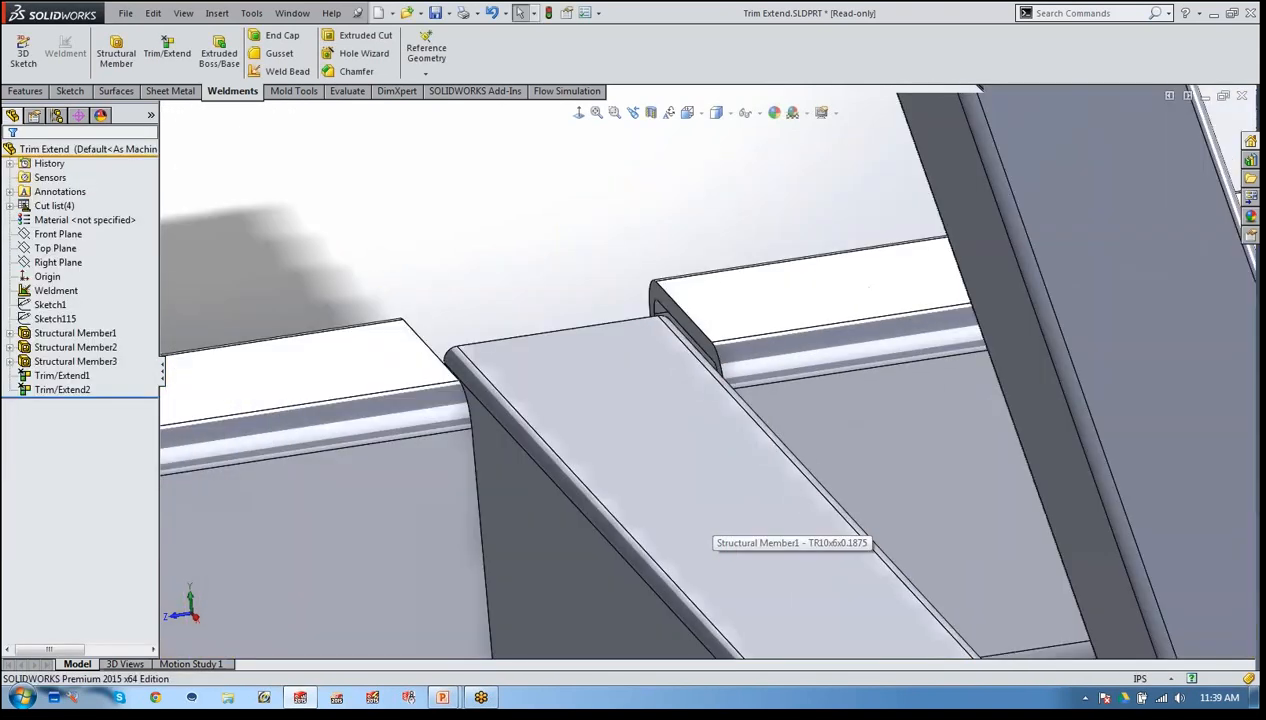
scroll(630, 564, "up", 2)
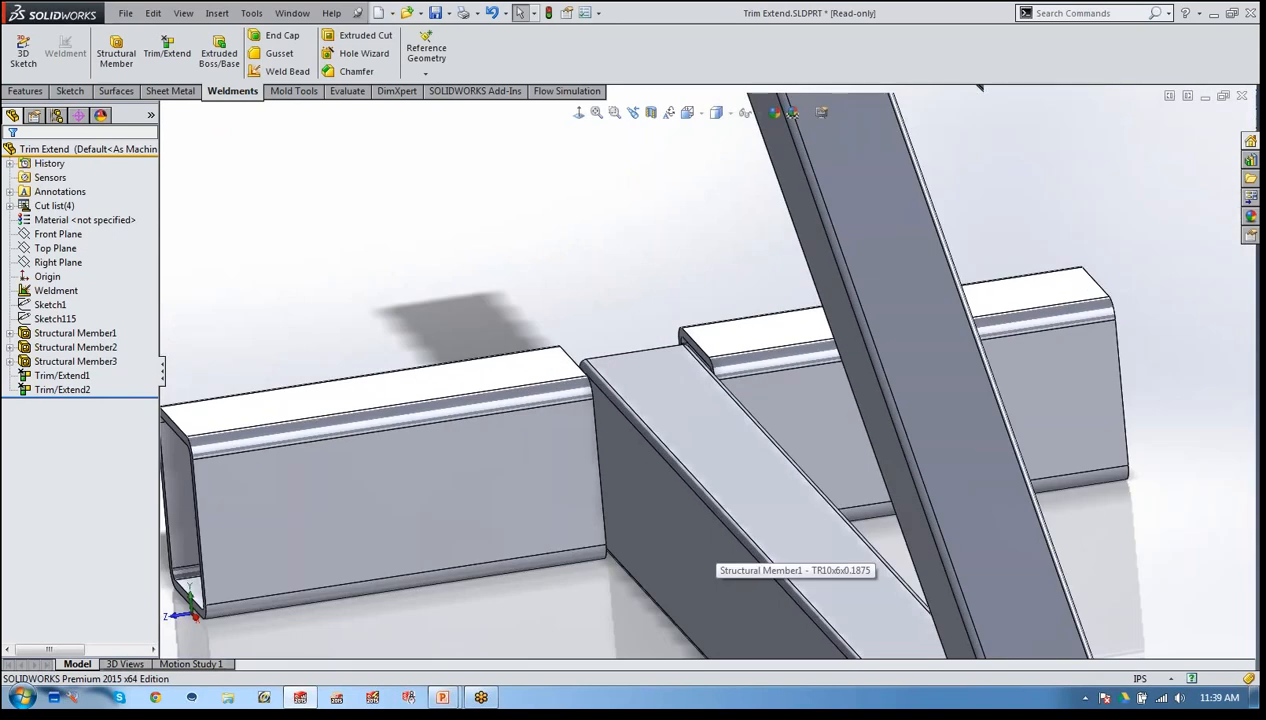
scroll(716, 562, "up", 5)
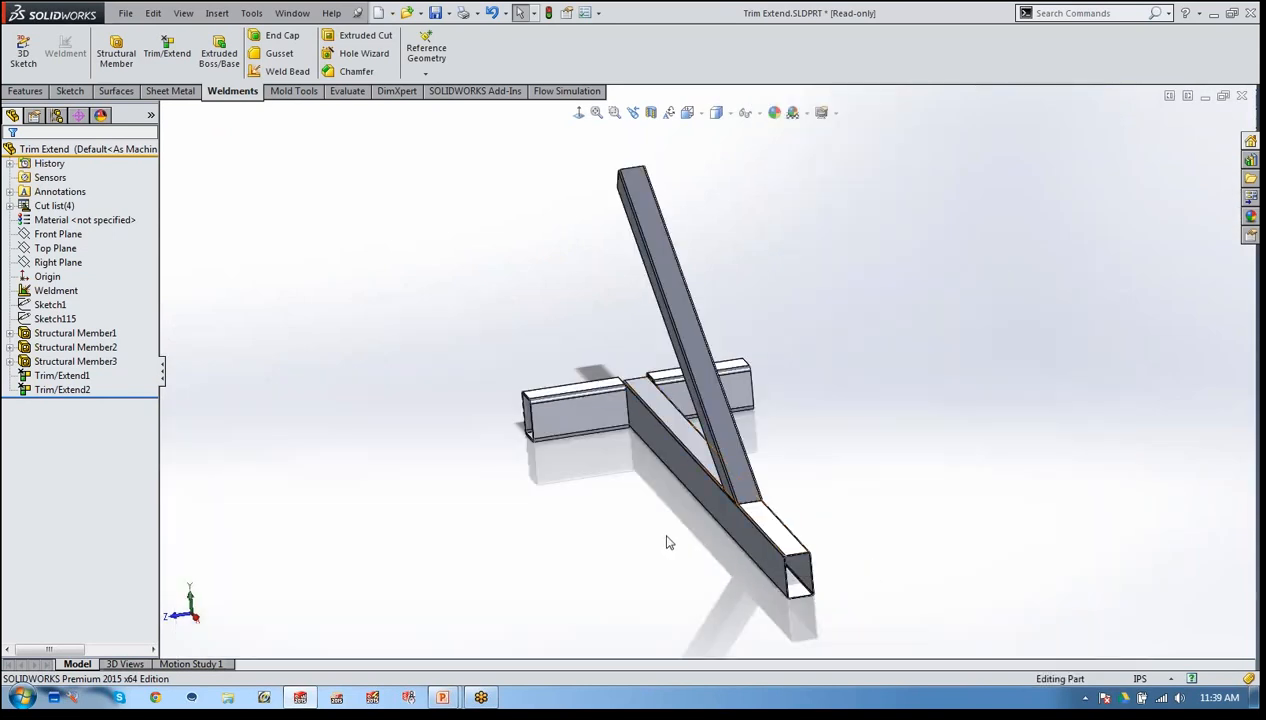
middle_click_drag(670, 537, 723, 519)
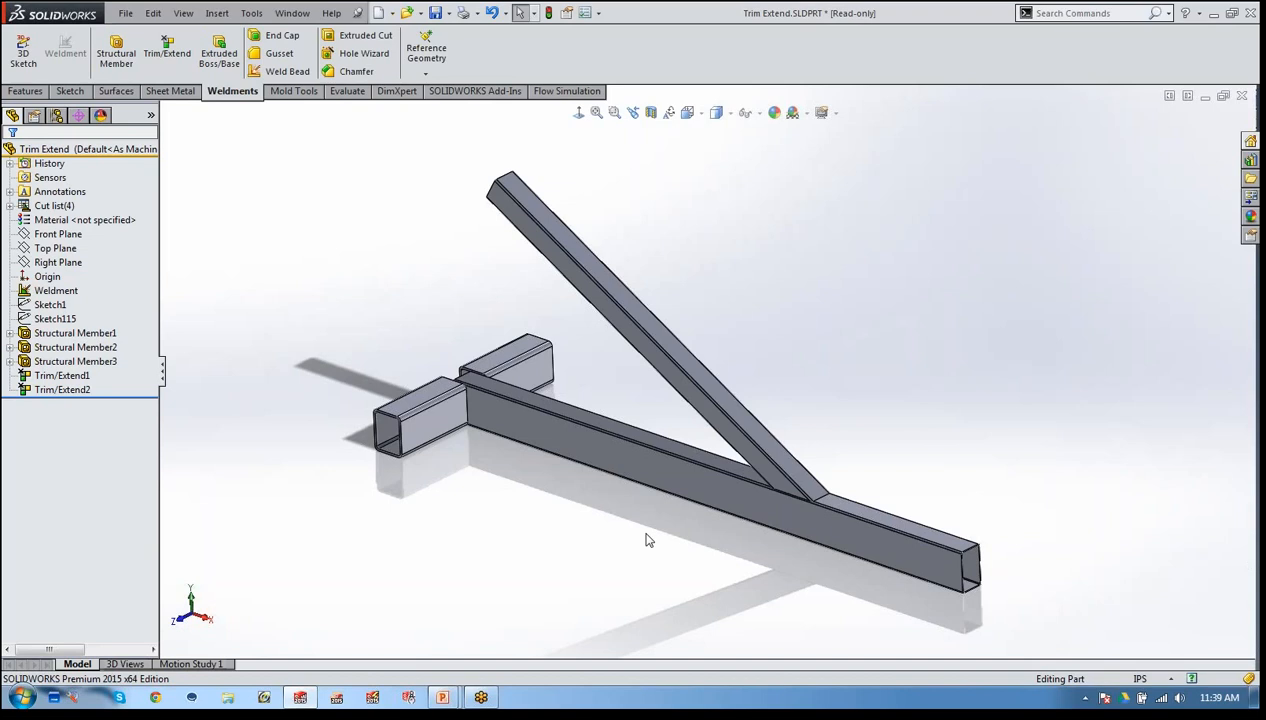
- Switch to the presentation slide show and advance to the slide Advantages of Multibody Parts
key("alt+Tab")
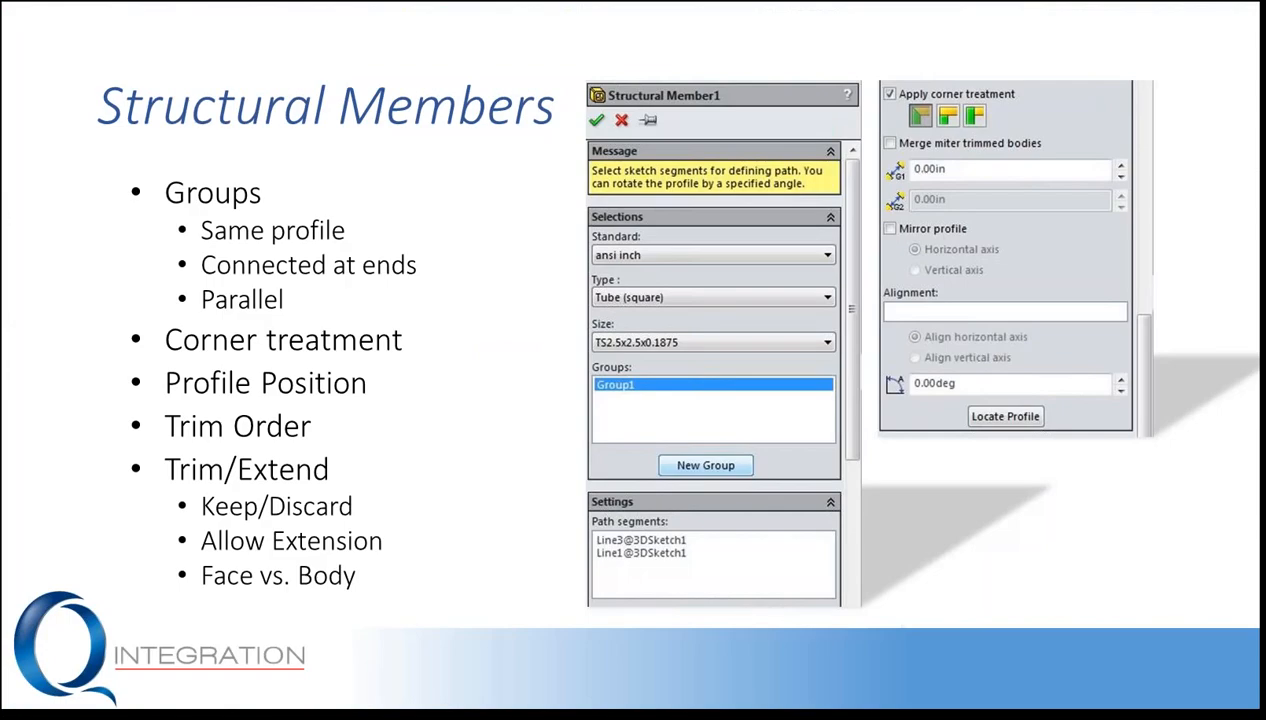
key("Right")
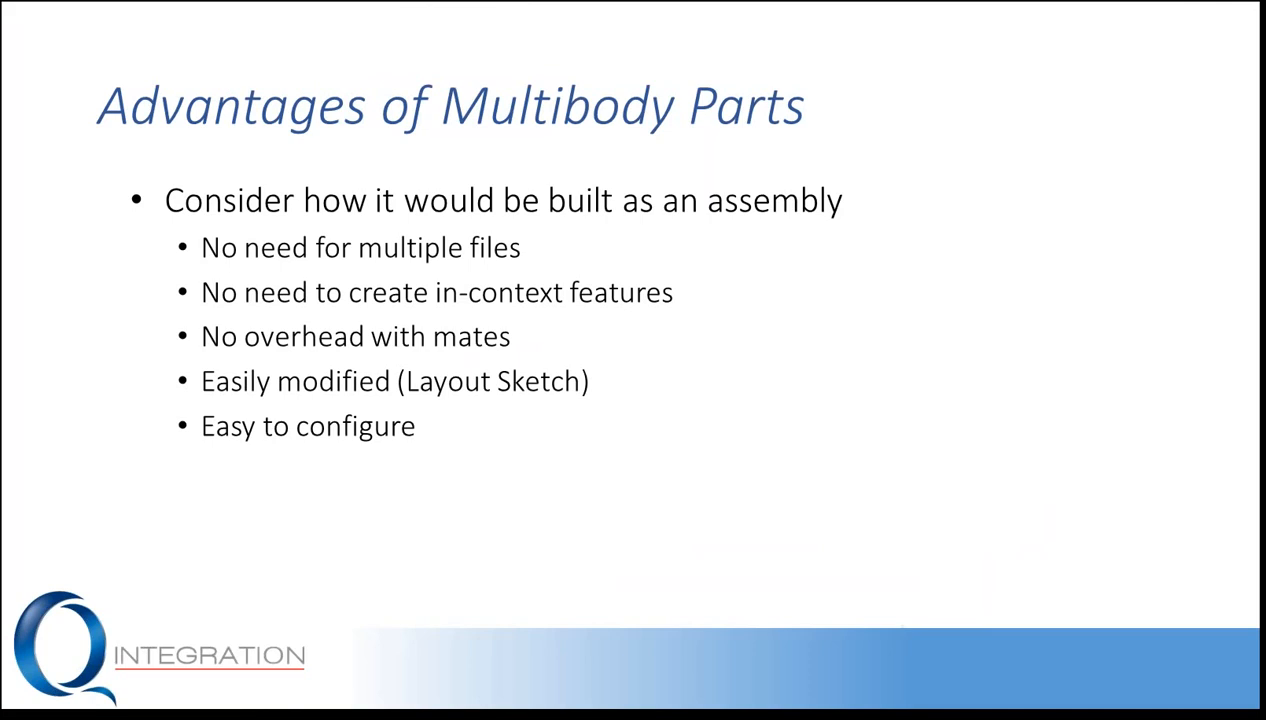